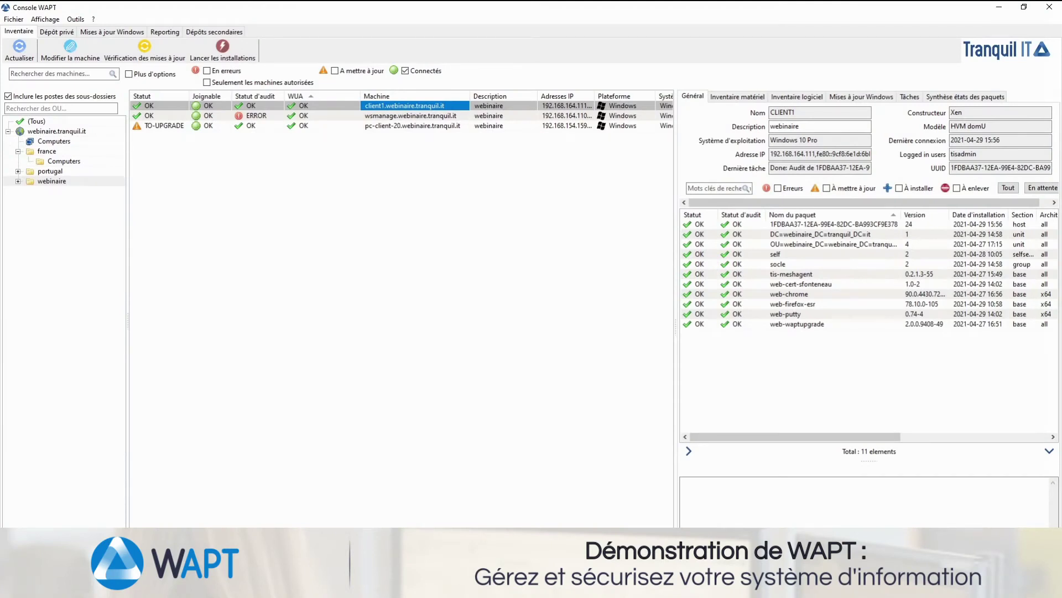
List the machines of all organizational units and review pc662's general information, installed packages and the available package columns.
left_click(53, 122)
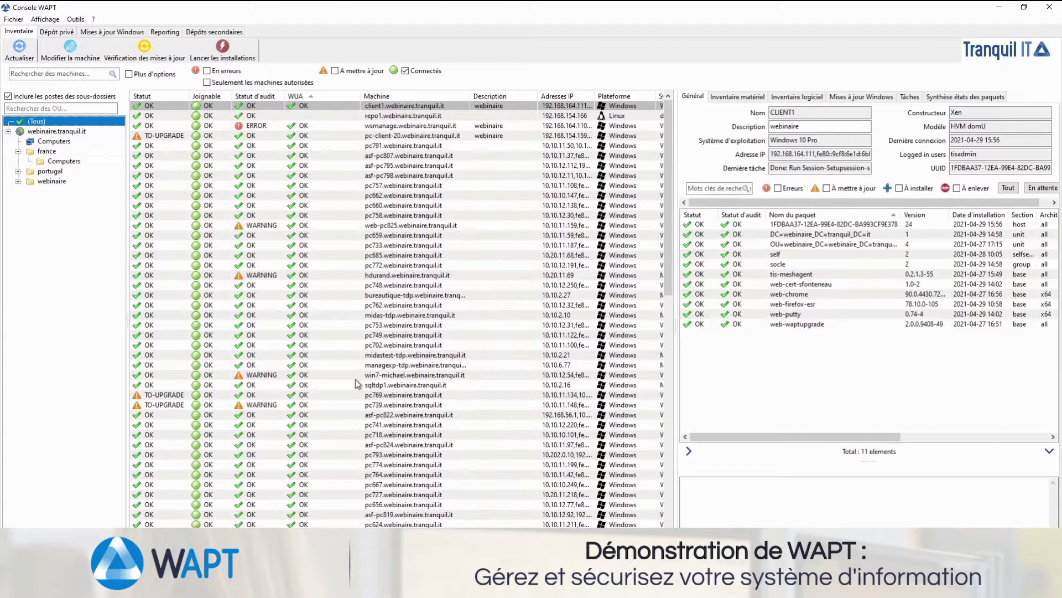
left_click(386, 196)
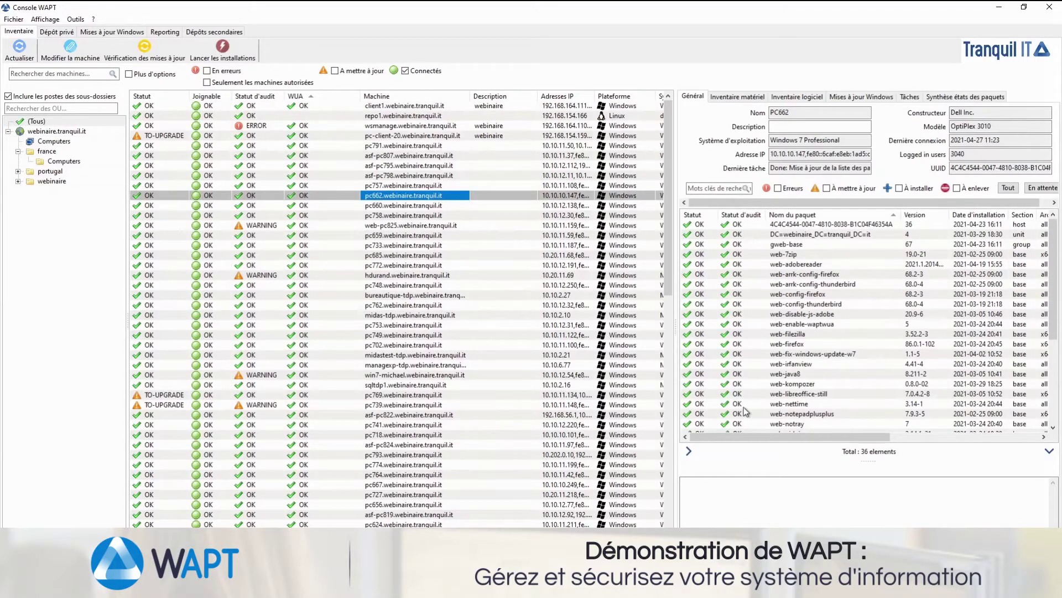
left_click(694, 100)
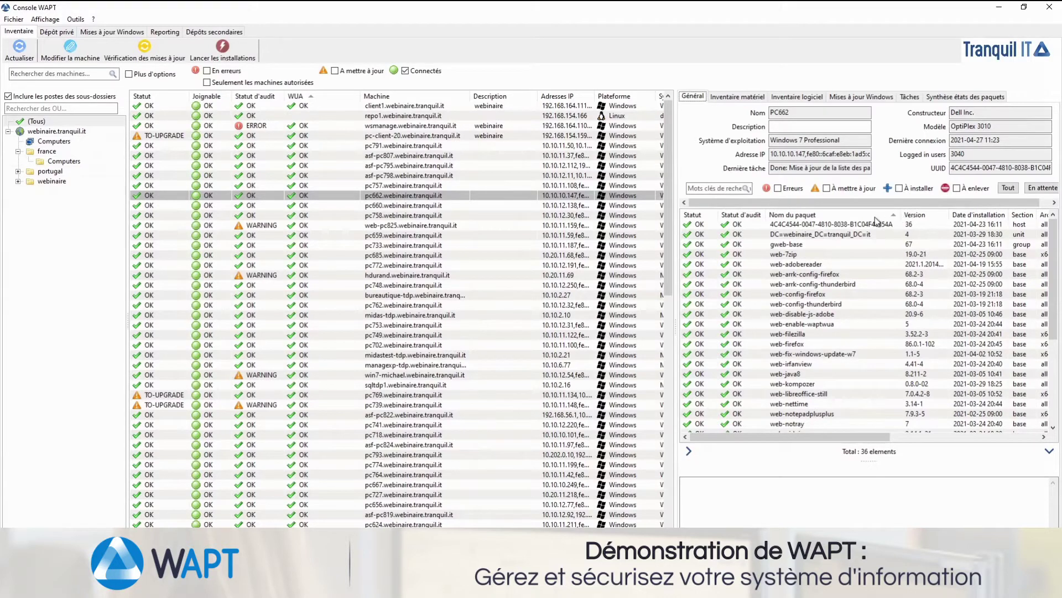
right_click(862, 219)
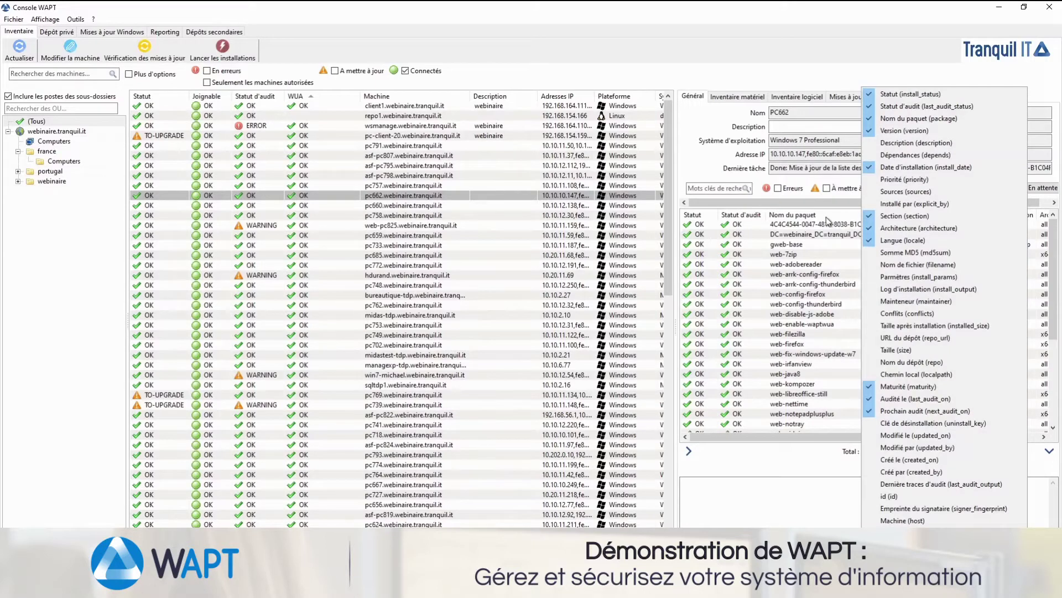
Examine pc662's hardware inventory across the wmi, dmi and host_info sections.
left_click(748, 98)
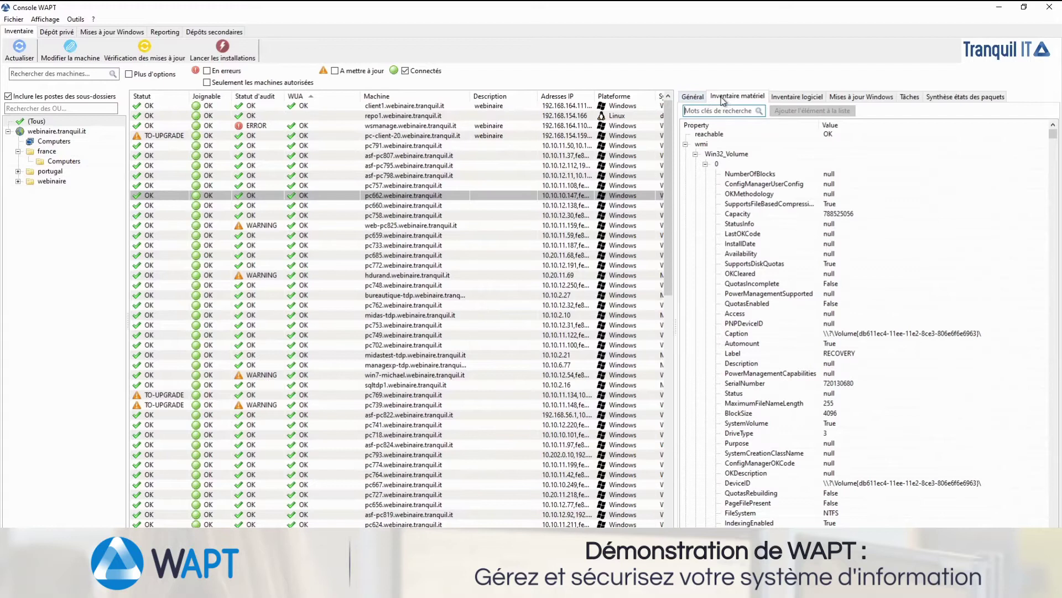
left_click(686, 145)
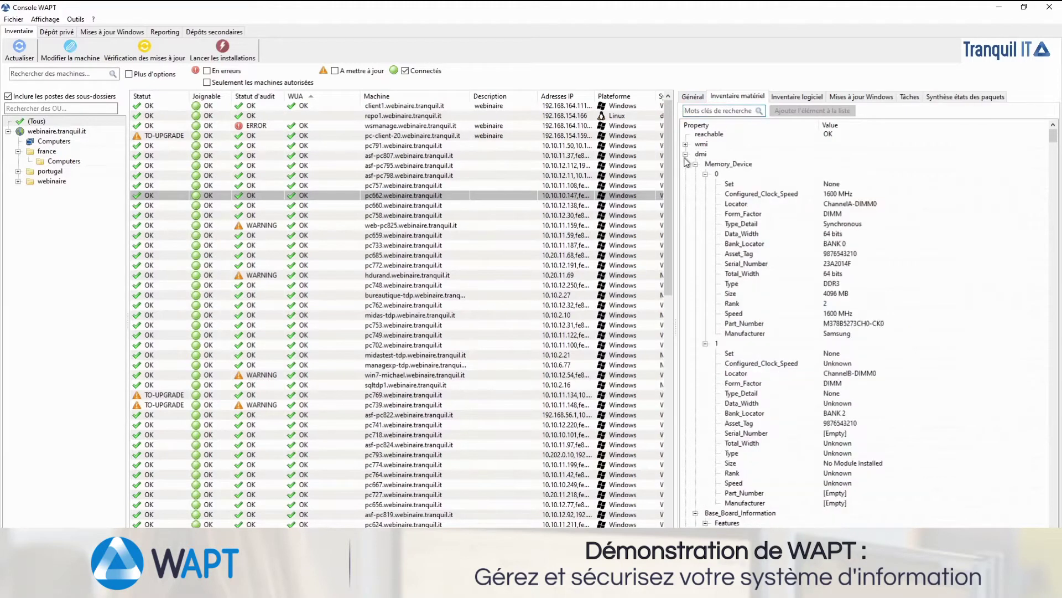
left_click(686, 155)
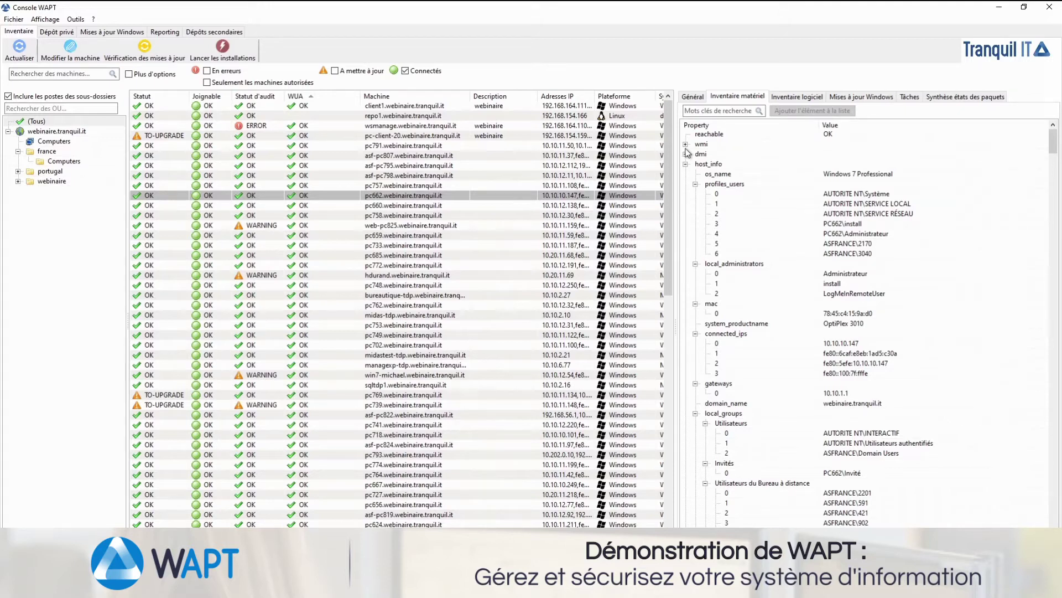
left_click(685, 144)
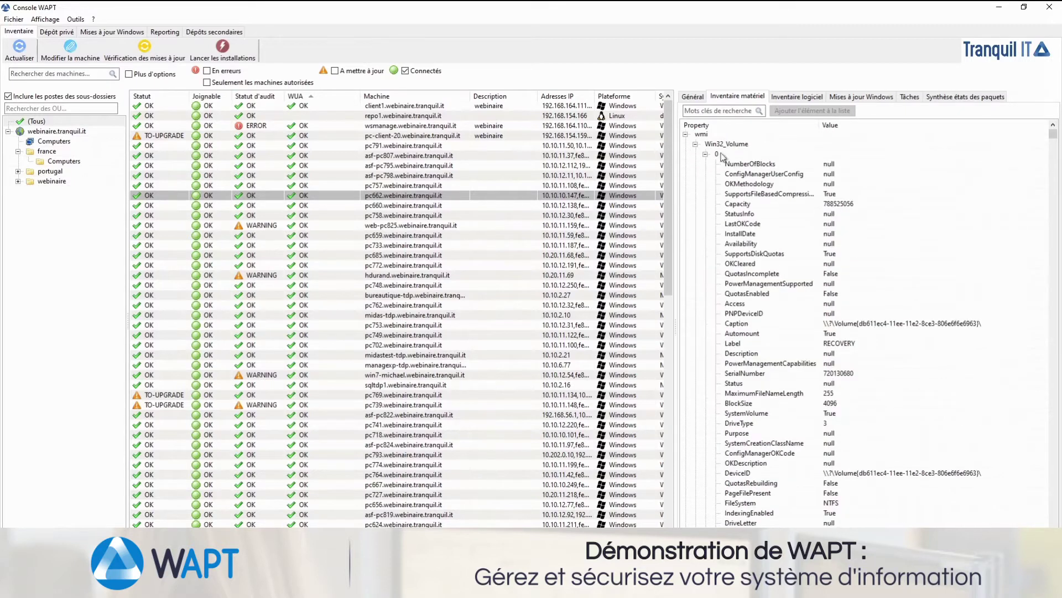
Review pc662's software inventory, Windows updates and package status summary.
left_click(776, 99)
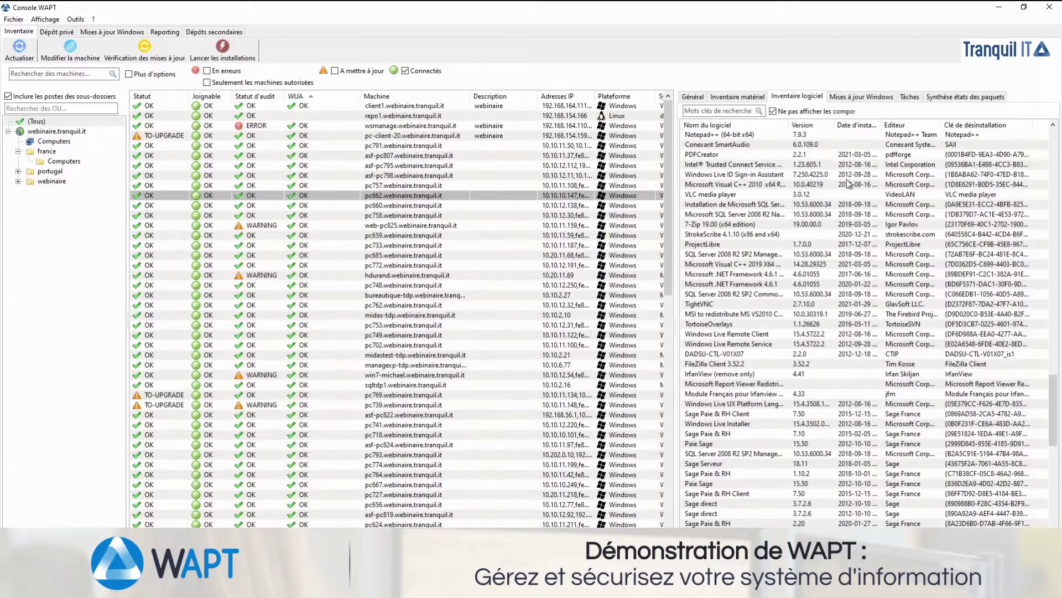
left_click(842, 97)
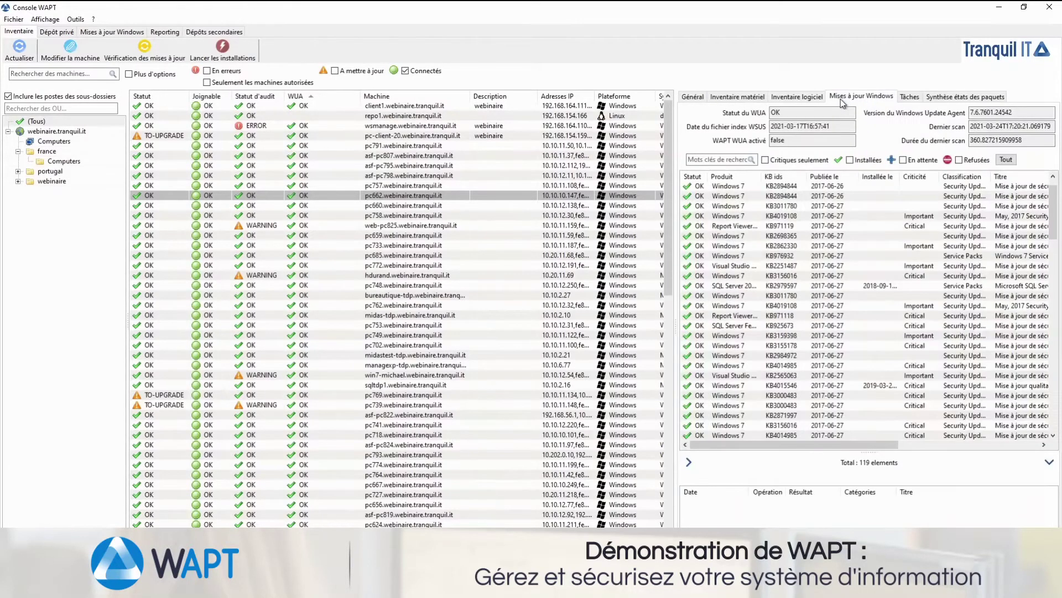
left_click(911, 97)
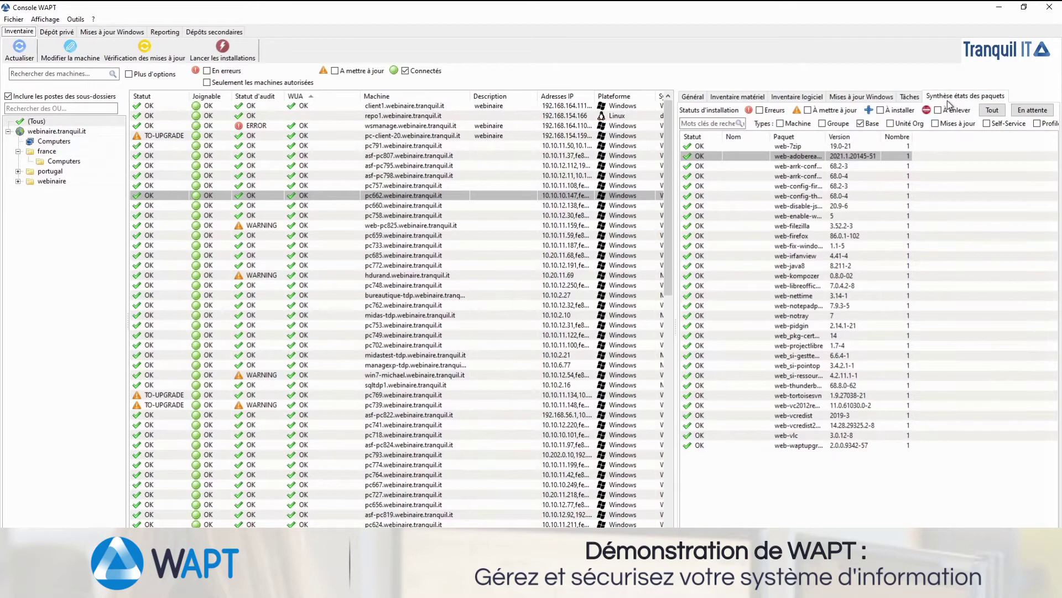
Select all listed machines and check how widely web-adobereader 2021.1.20145-51 is deployed in the package status summary.
left_click(495, 194)
key("ctrl+a")
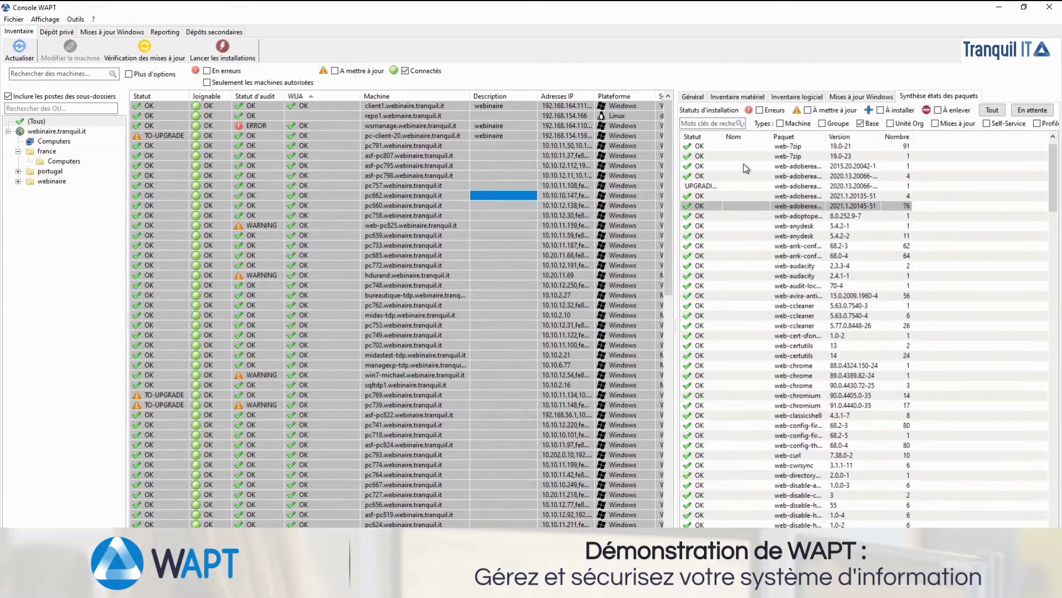
left_click(798, 207)
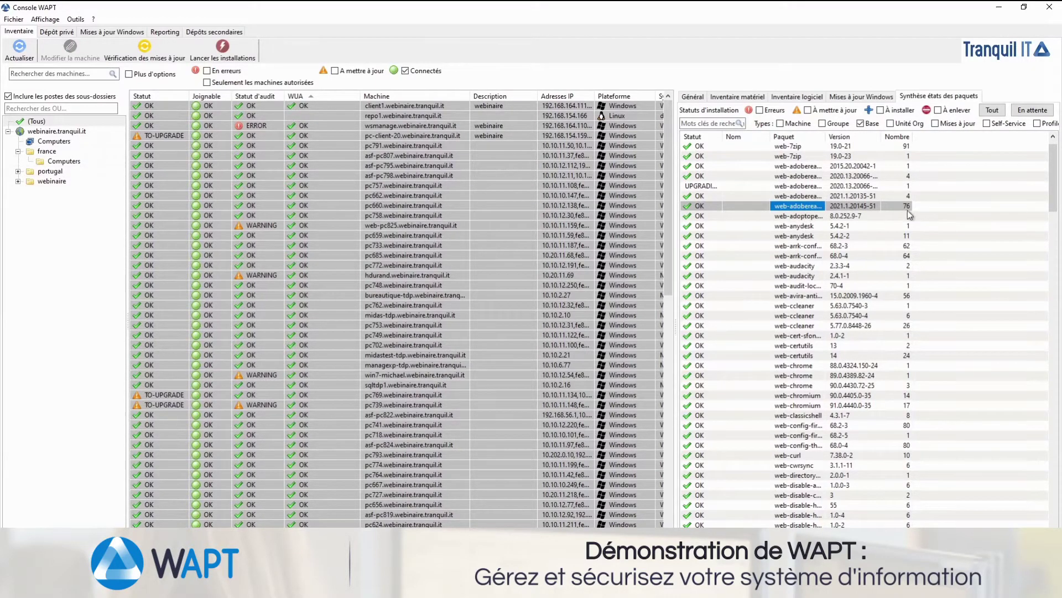
left_click(702, 100)
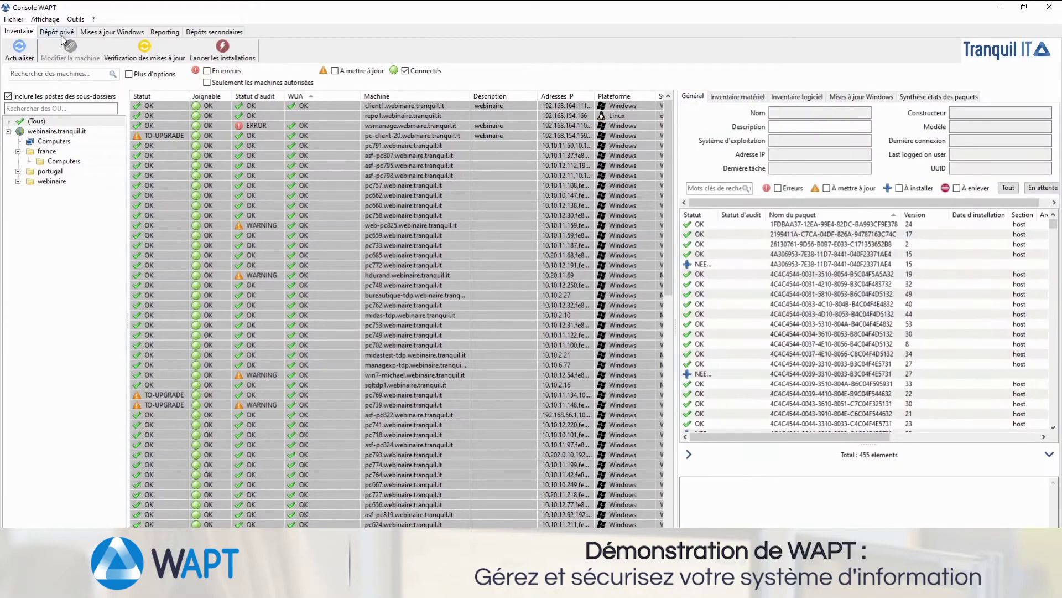
Show all package types in the private repository and view which package templates can be generated.
left_click(56, 33)
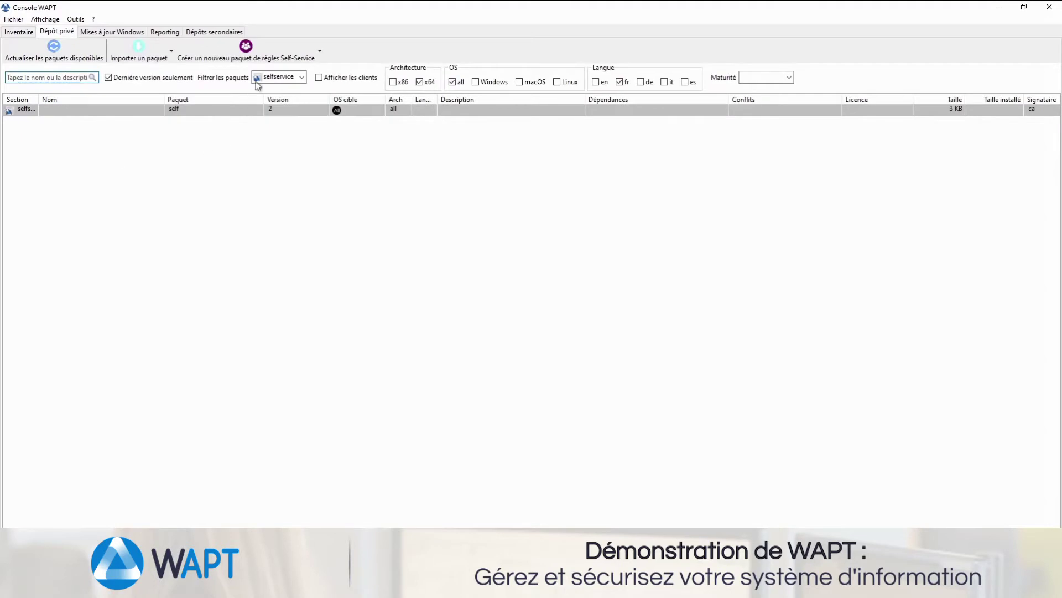
left_click(302, 77)
left_click(270, 89)
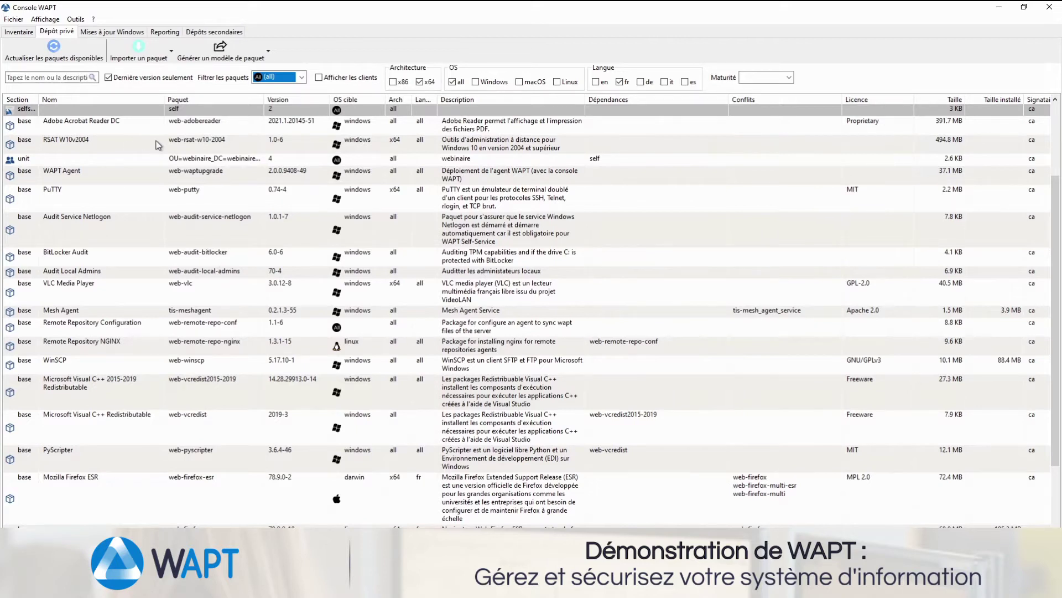
left_click(154, 55)
left_click(221, 57)
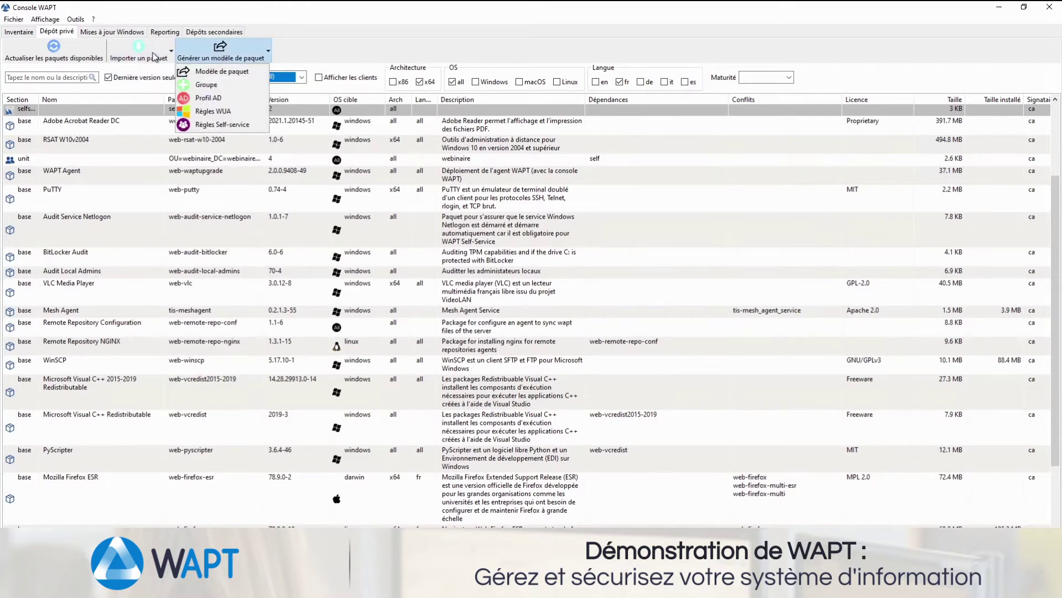
Check the tis-adobe-connect package from the wapt-templates repository on VirusTotal, and leave the package import window.
left_click(136, 55)
left_click(165, 72)
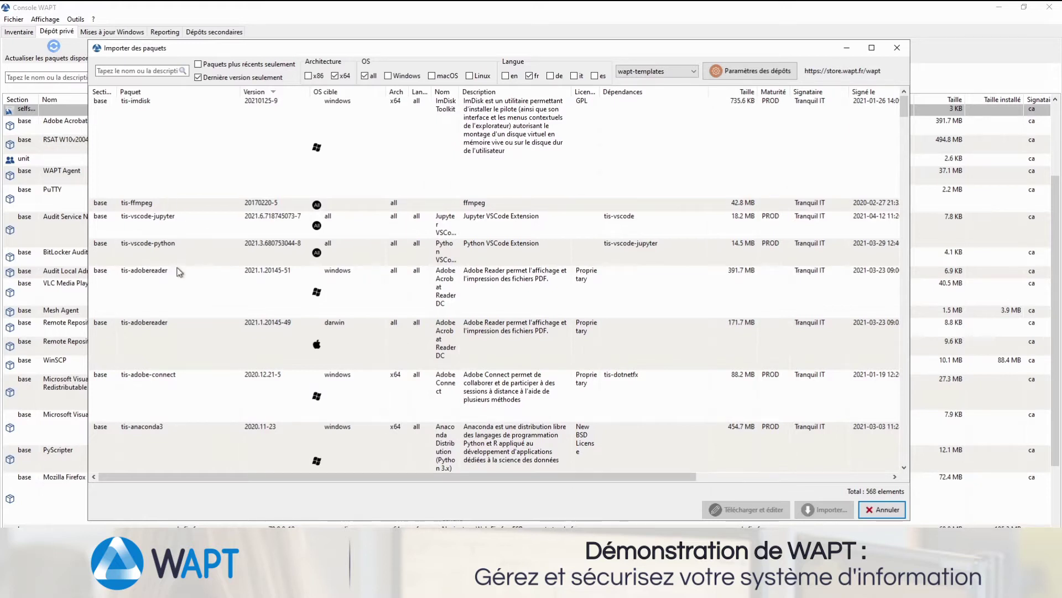
right_click(163, 384)
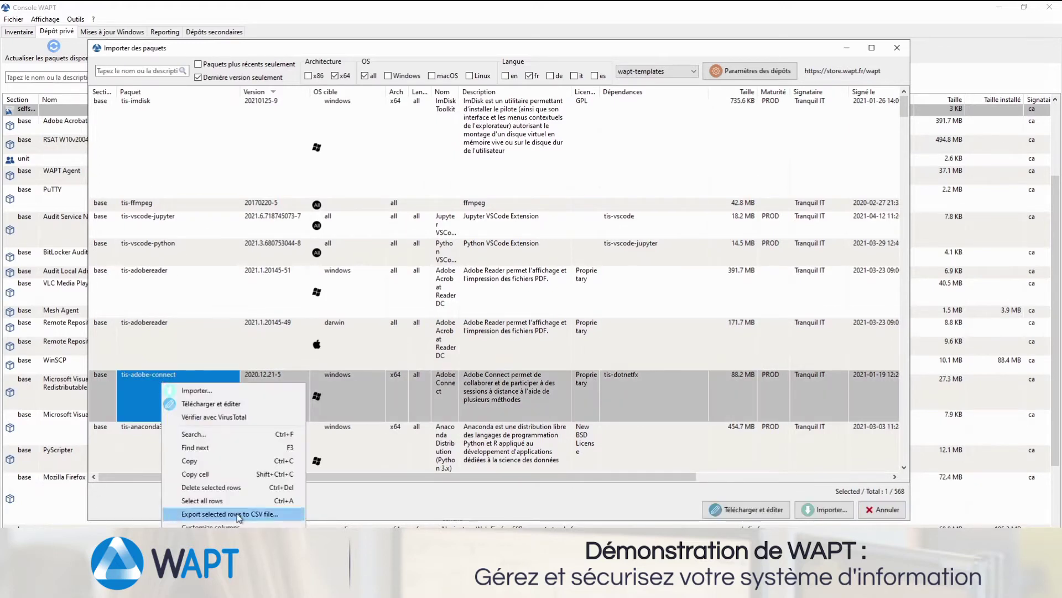
left_click(203, 418)
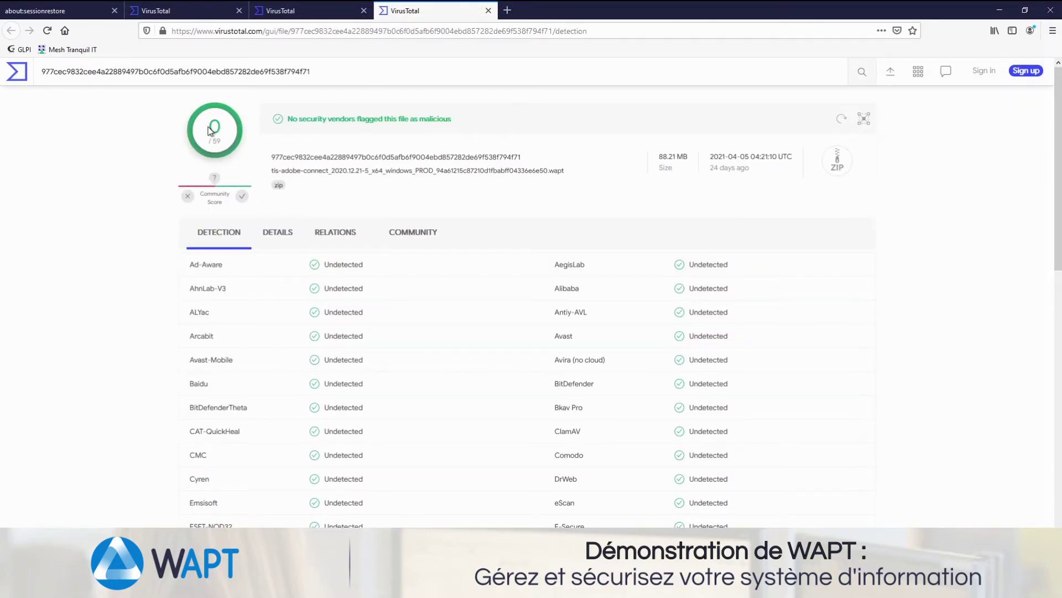
left_click(1001, 10)
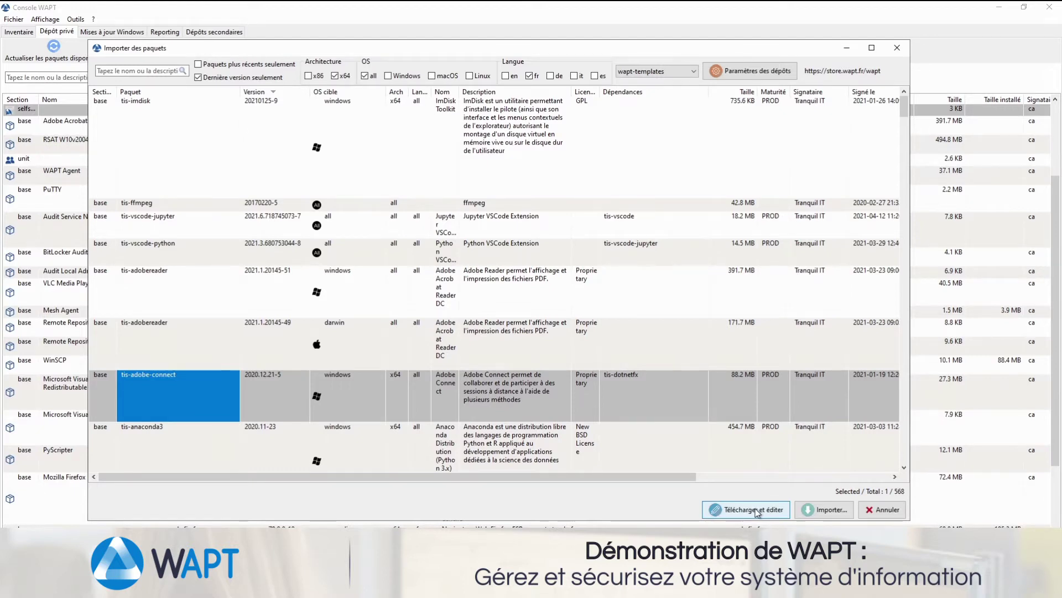
left_click(846, 513)
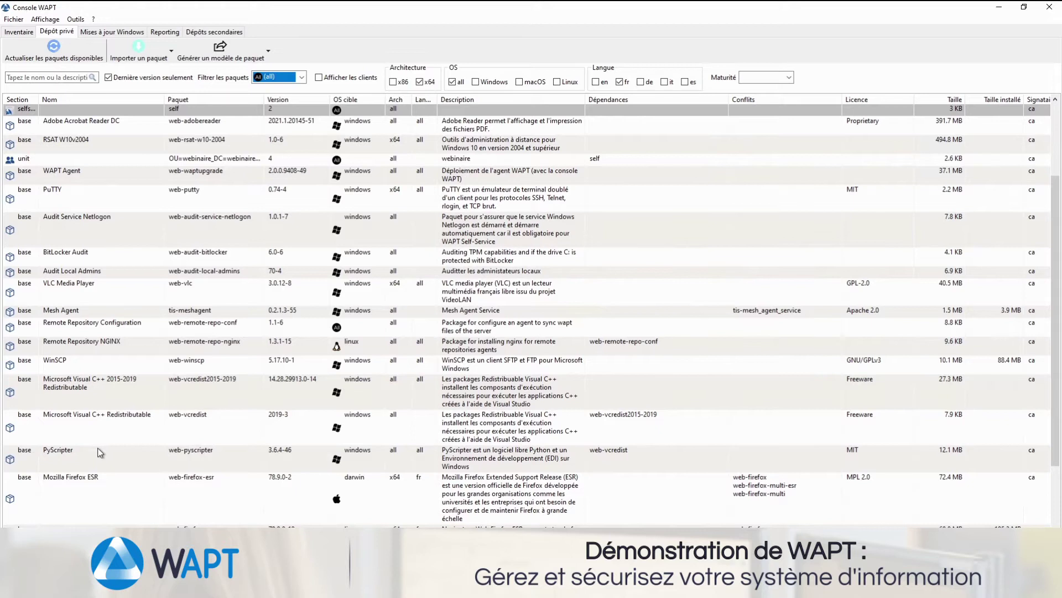
Add web-7zip to the required packages of client1.webinaire.tranquil.it, and save and apply the change.
left_click(19, 34)
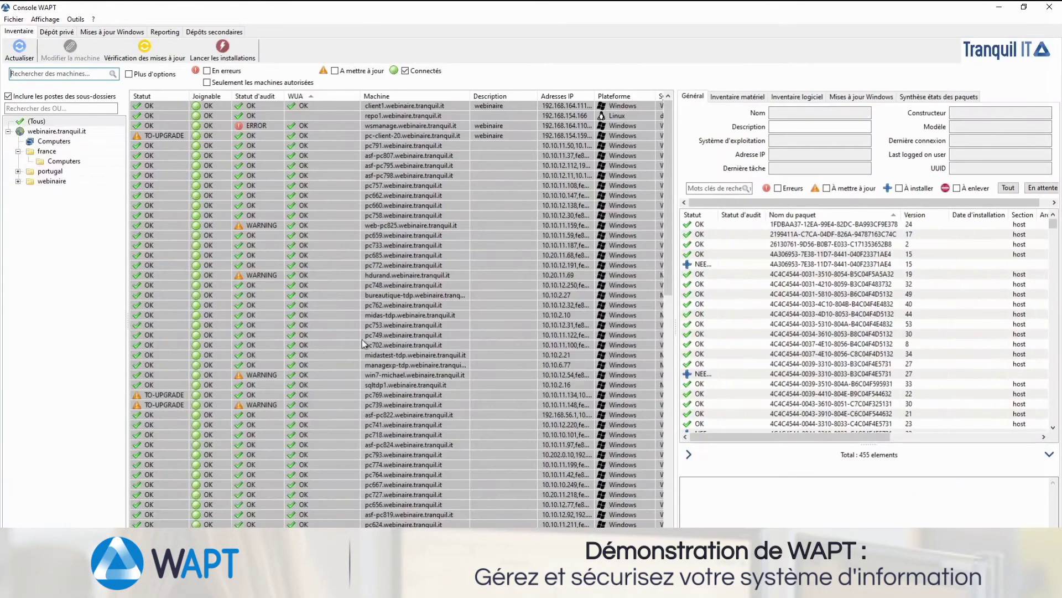
left_click(413, 109)
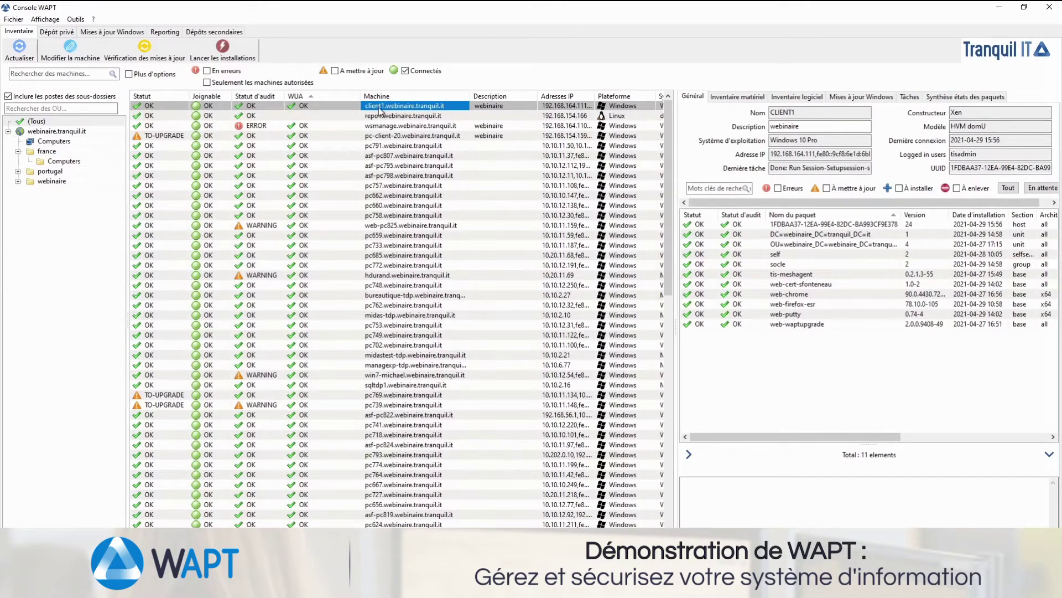
double_click(378, 109)
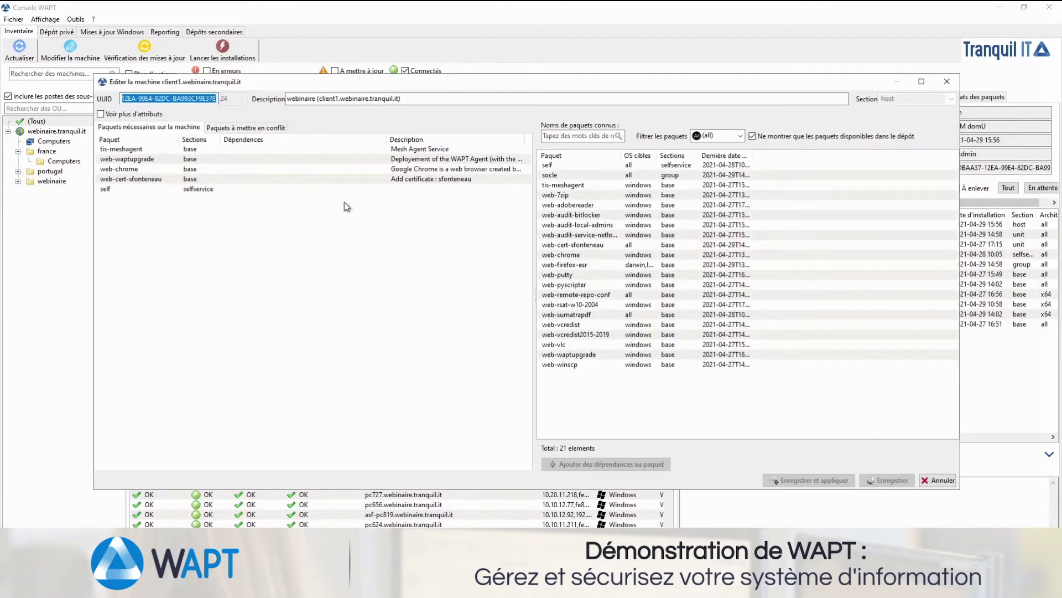
left_click(569, 196)
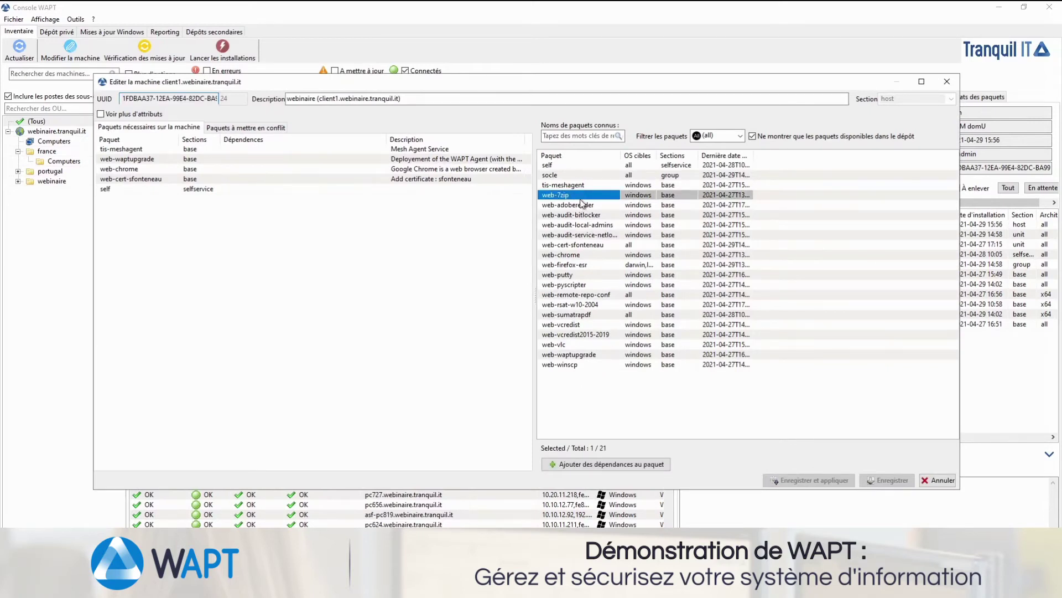
left_click_drag(393, 227, 387, 227)
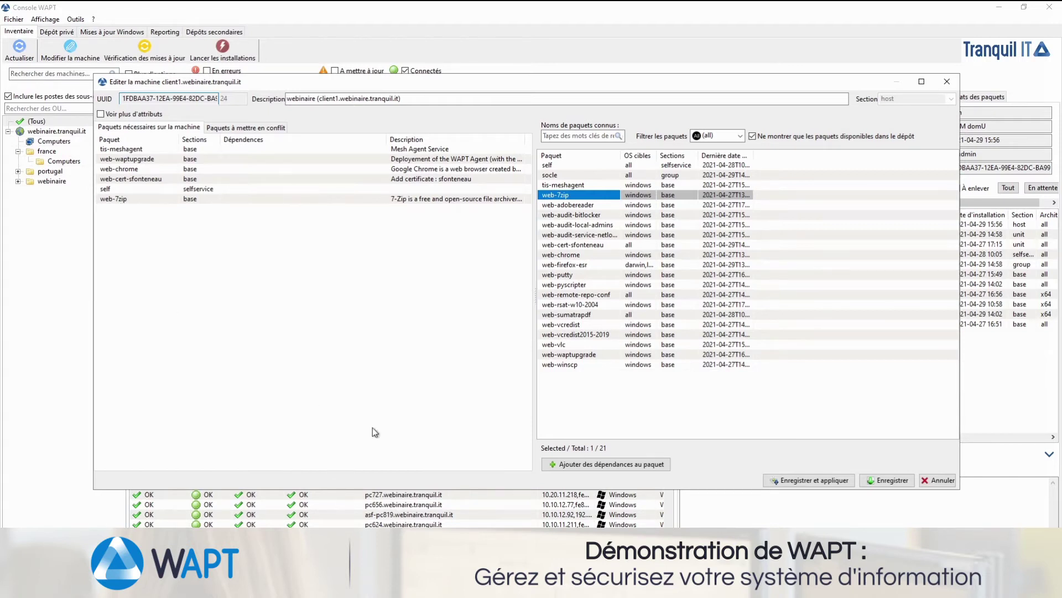
left_click(798, 480)
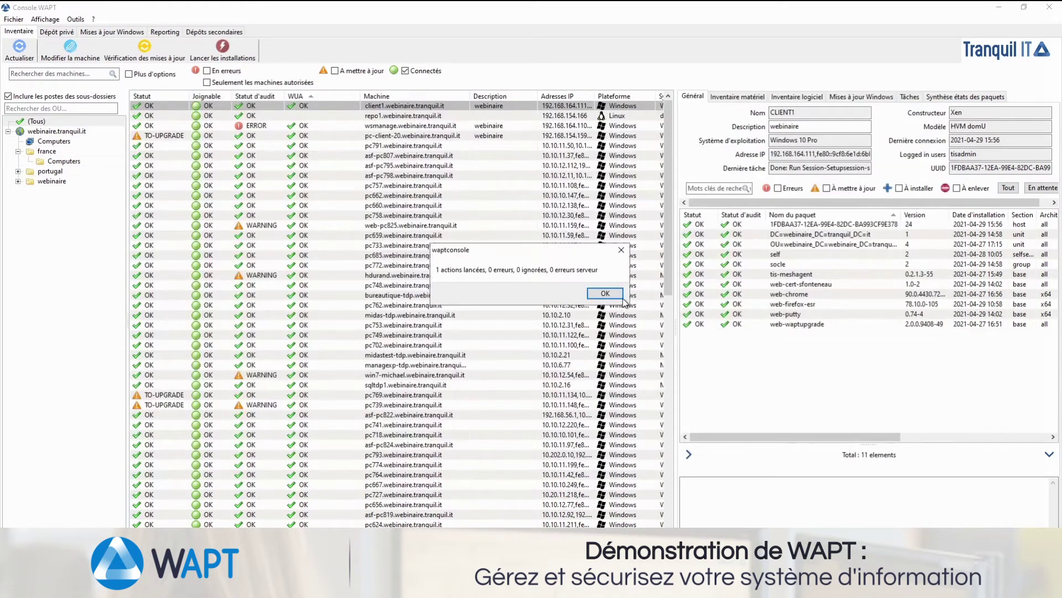
left_click(606, 293)
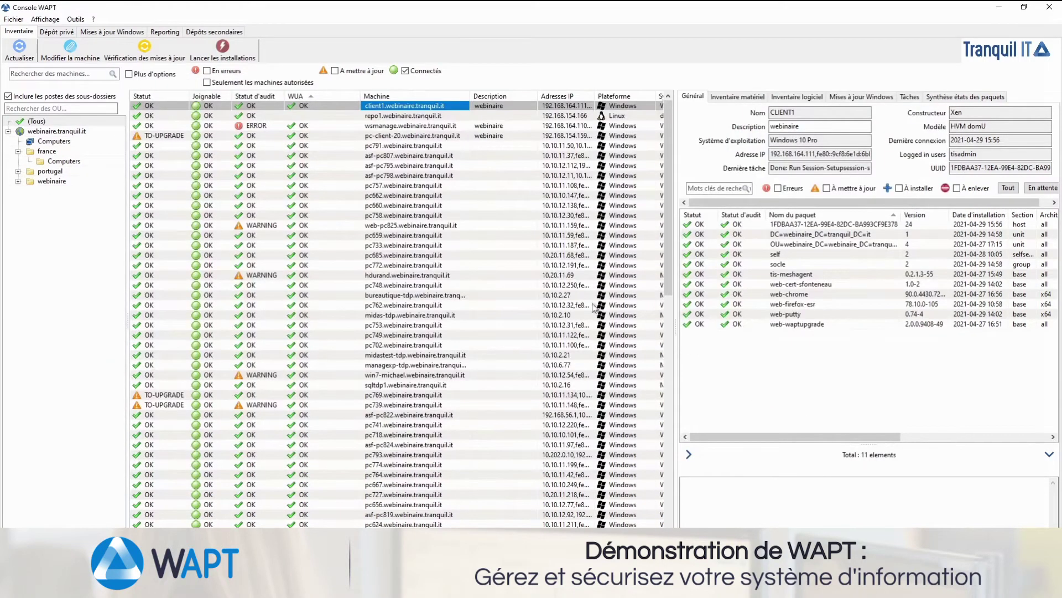
Refresh the machine inventory until client1's package states update, and inspect the web-7zip installation log.
left_click(19, 49)
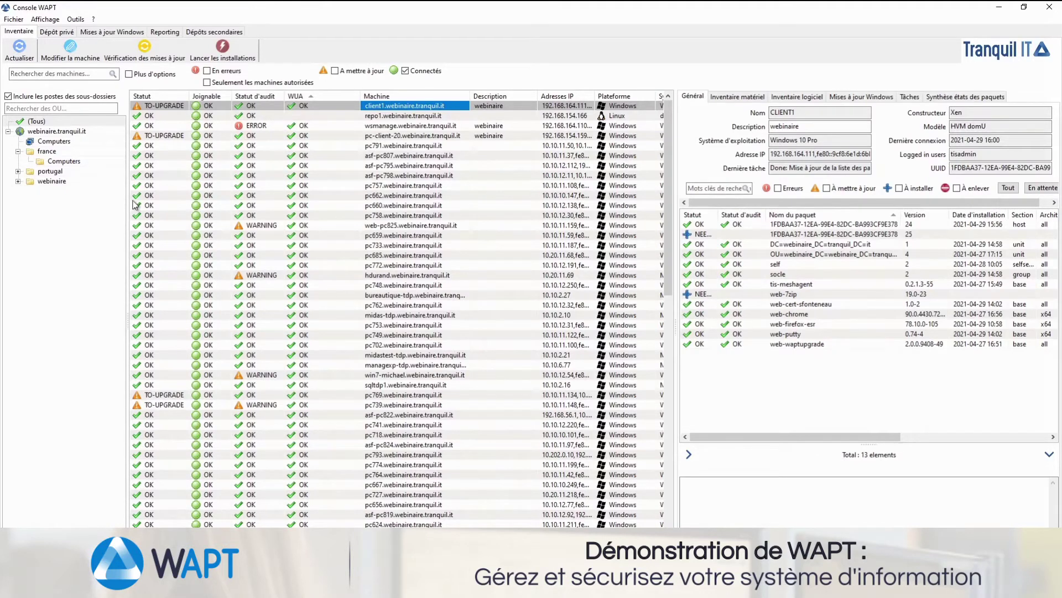
left_click(22, 50)
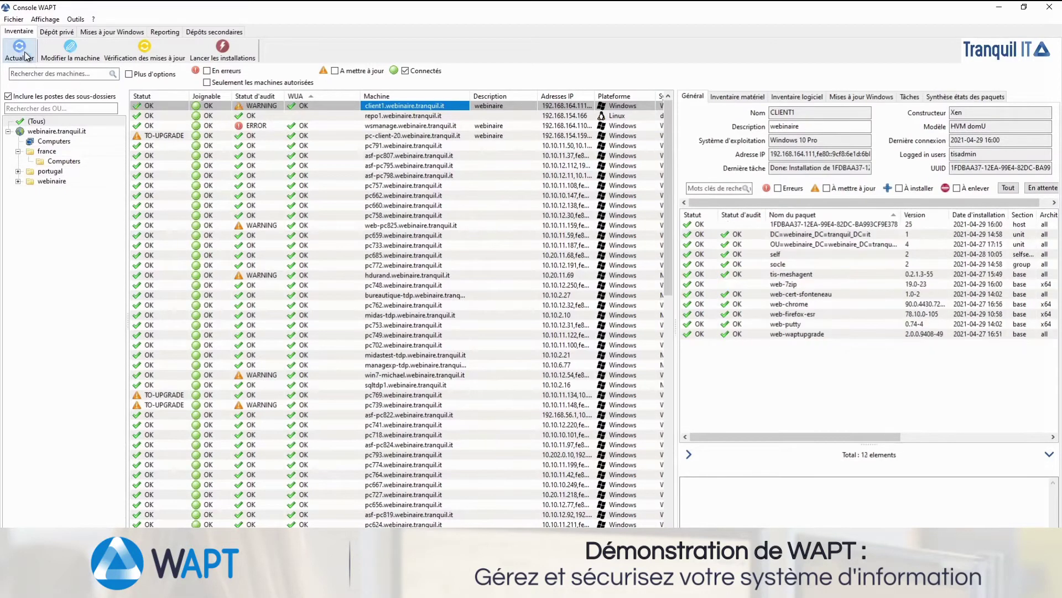
left_click(799, 286)
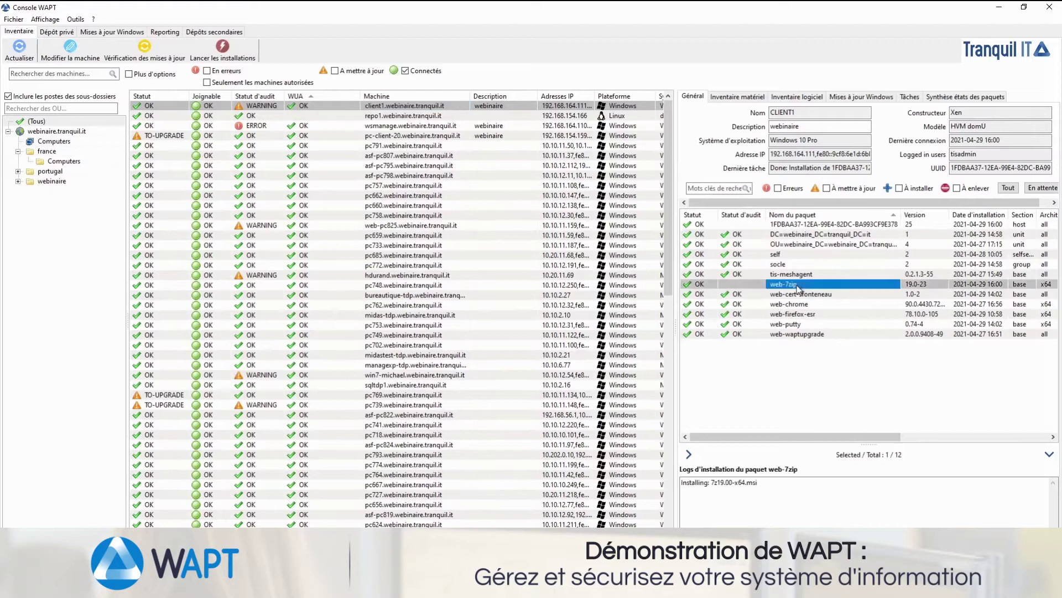
left_click(698, 285)
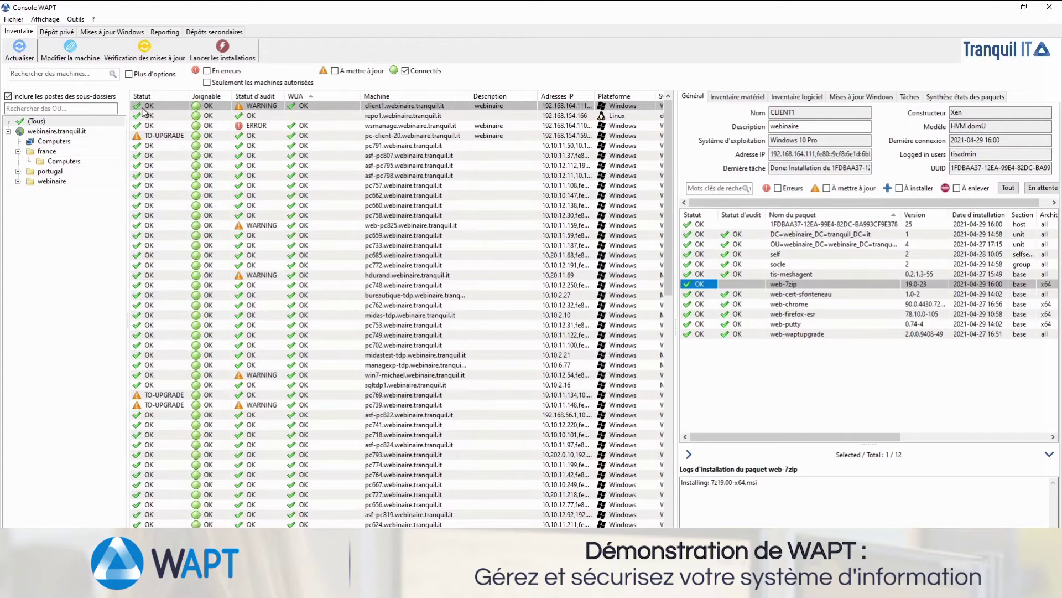
Filter the private repository's packages by the group type.
left_click(72, 35)
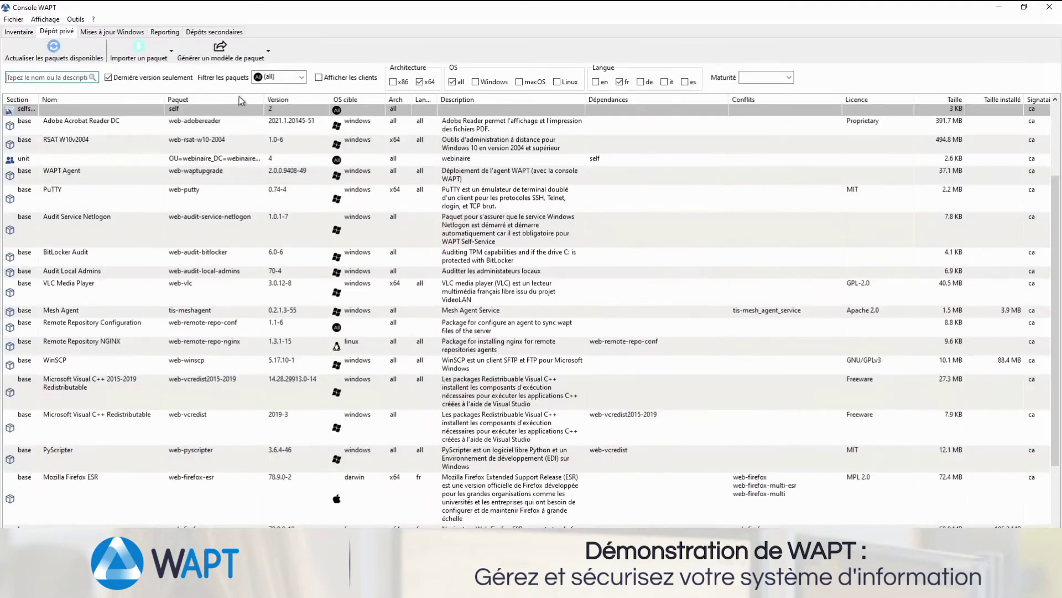
left_click(302, 77)
left_click(280, 111)
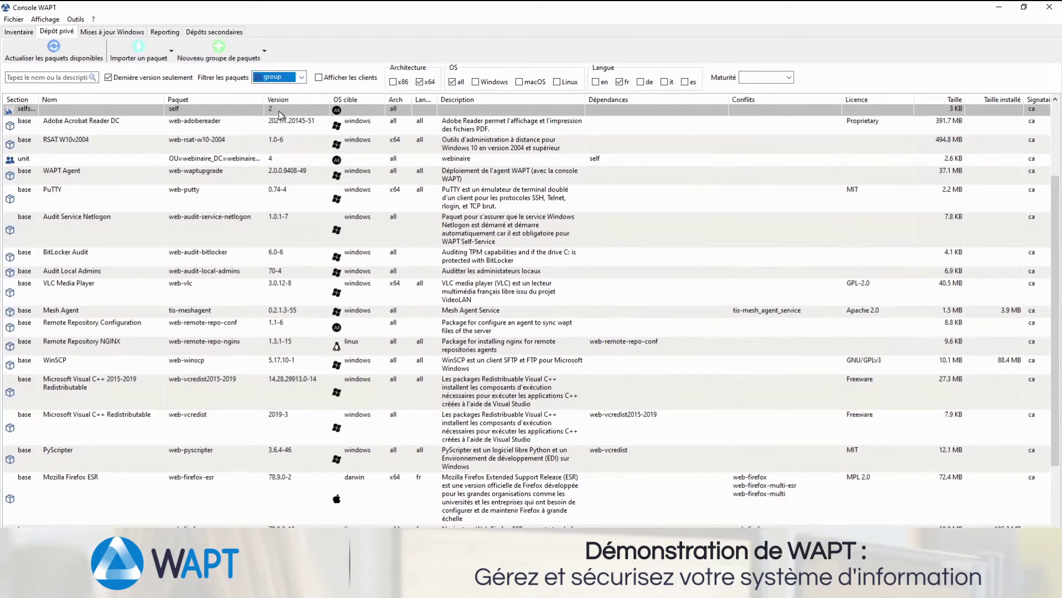
Examine the packages required by the socle group, and leave the group editor without saving.
left_click(97, 120)
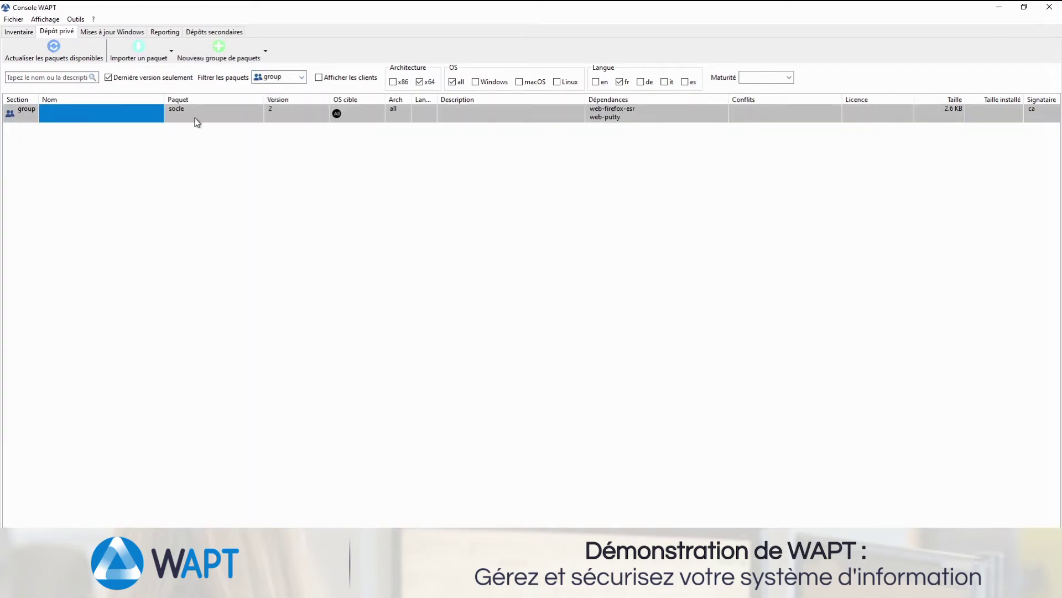
left_click(179, 110)
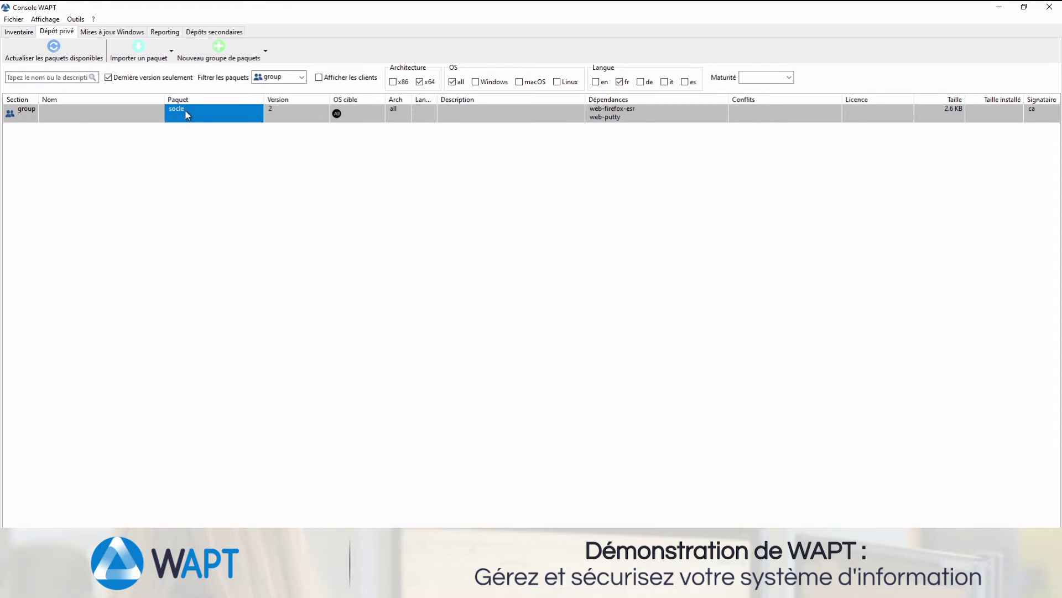
double_click(187, 115)
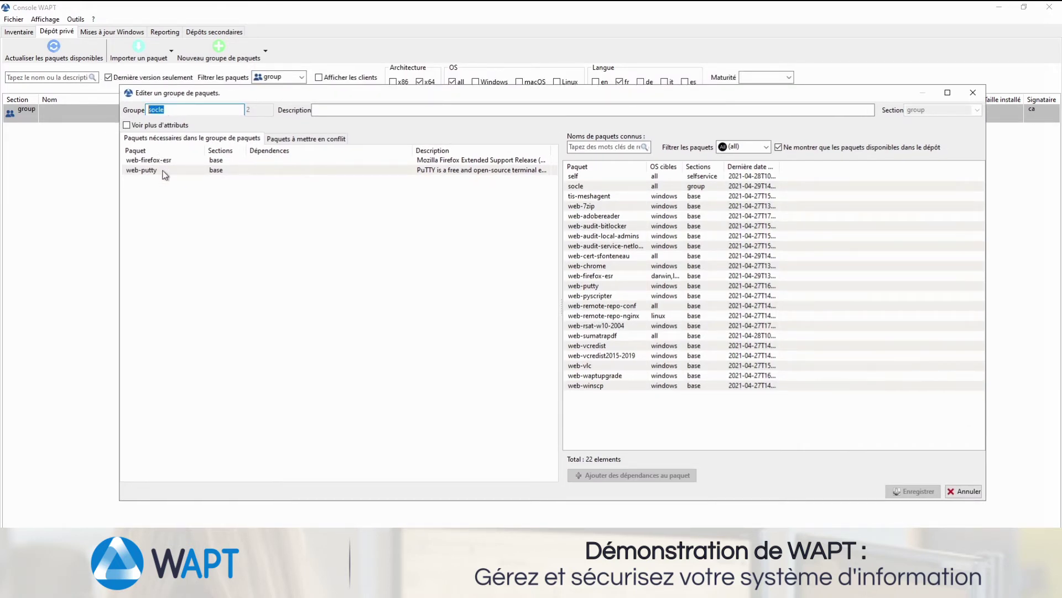
left_click(974, 93)
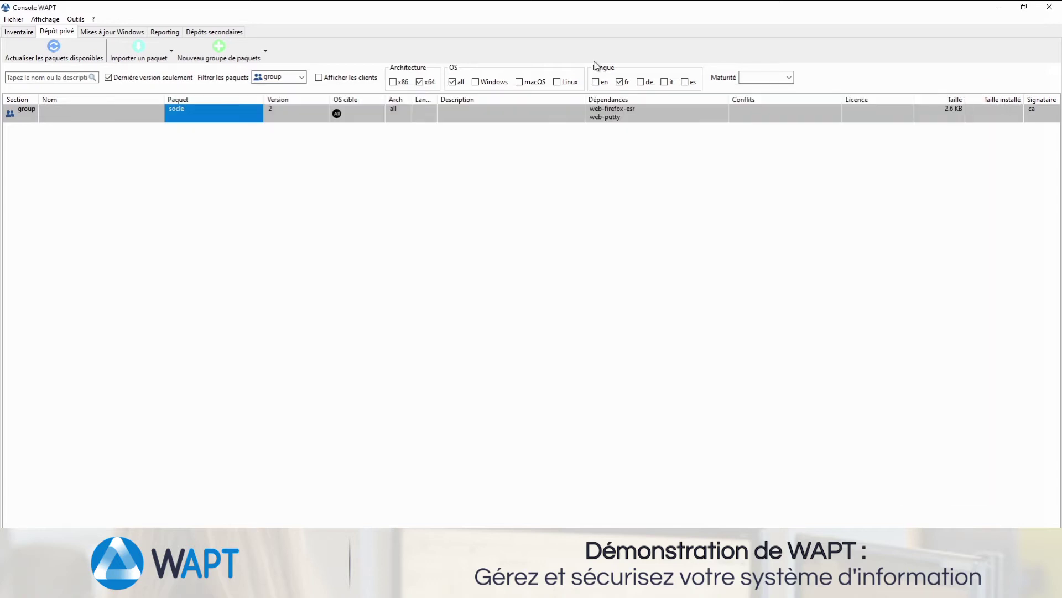
left_click(135, 119)
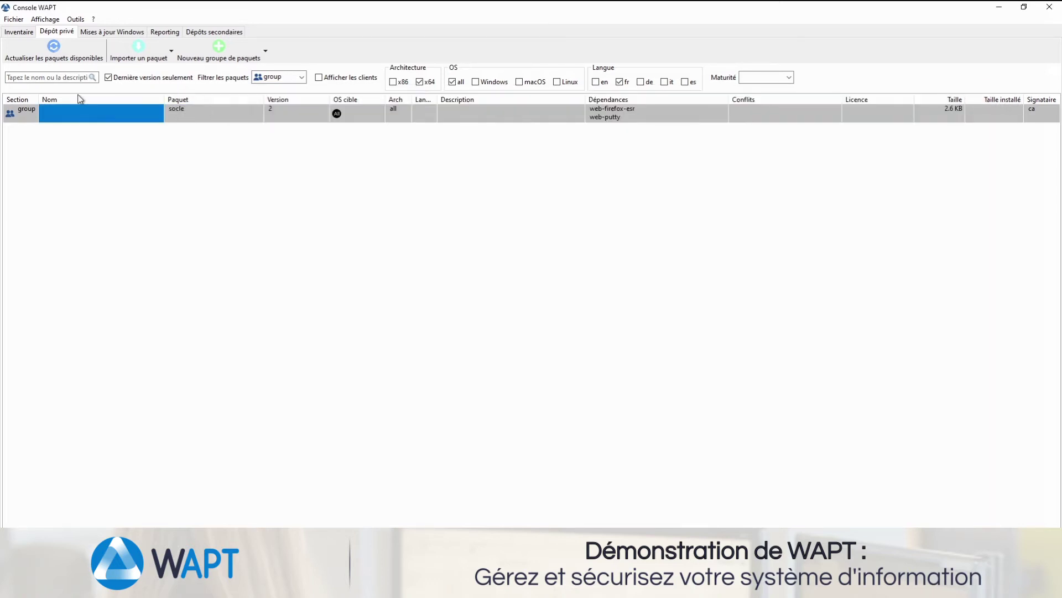
Inspect the required packages in the organisational unit package of webinaire.tranquil.it from the inventory, and cancel the editor.
left_click(25, 34)
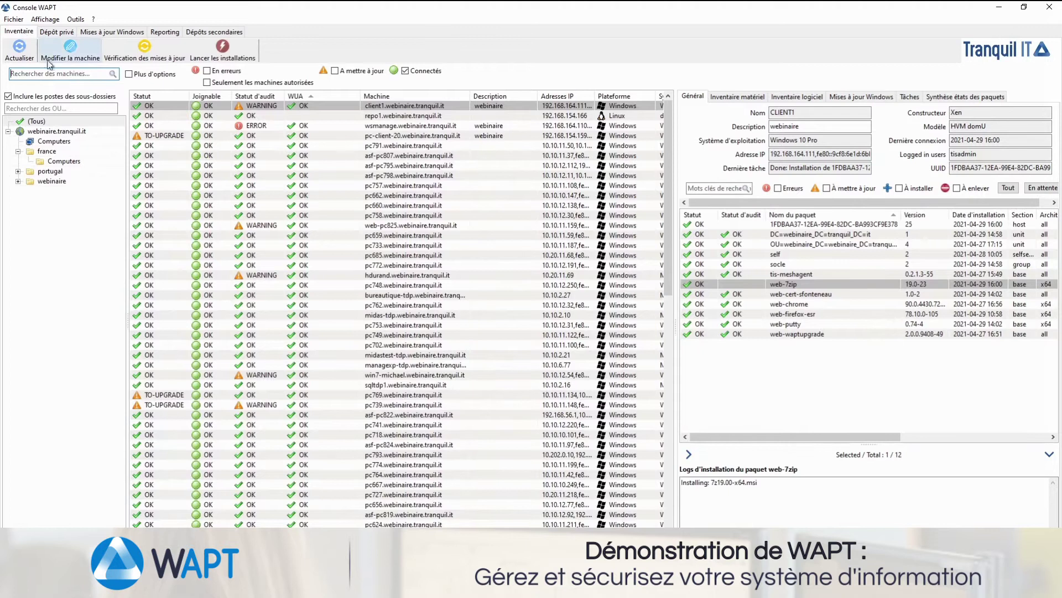
right_click(41, 131)
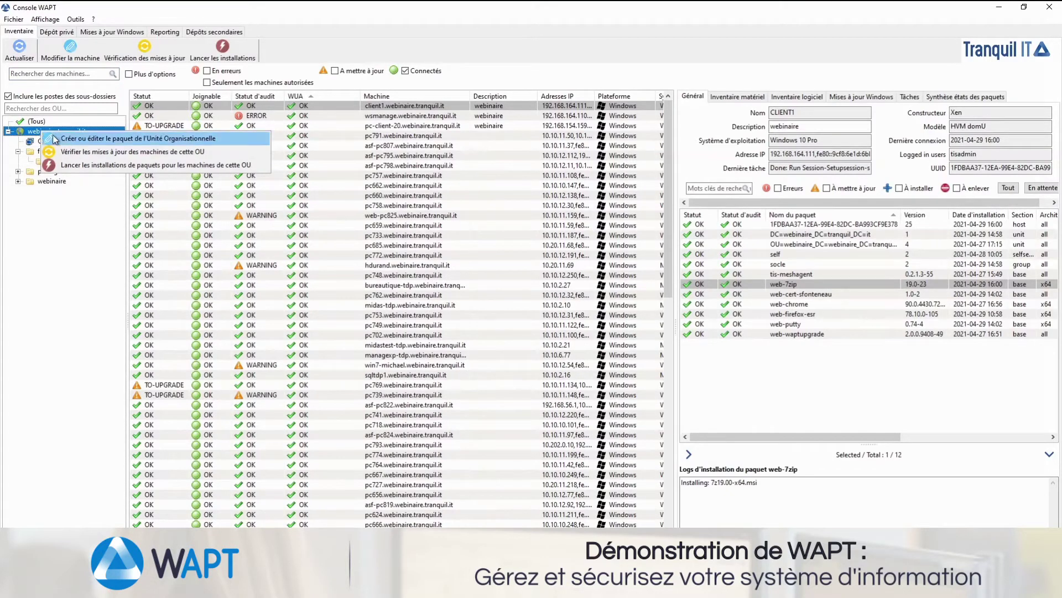
left_click(78, 139)
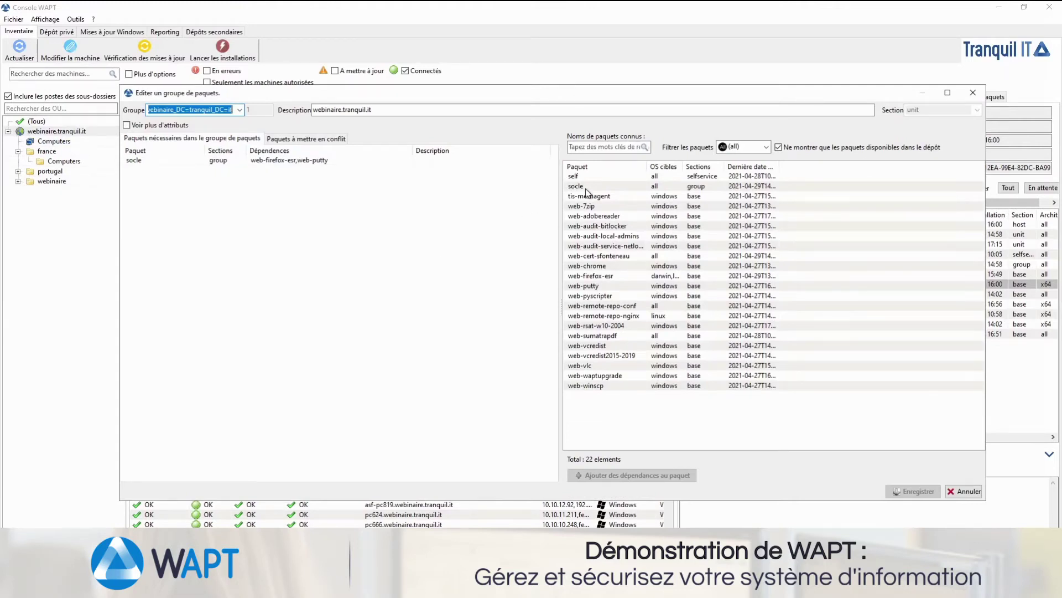
left_click(166, 161)
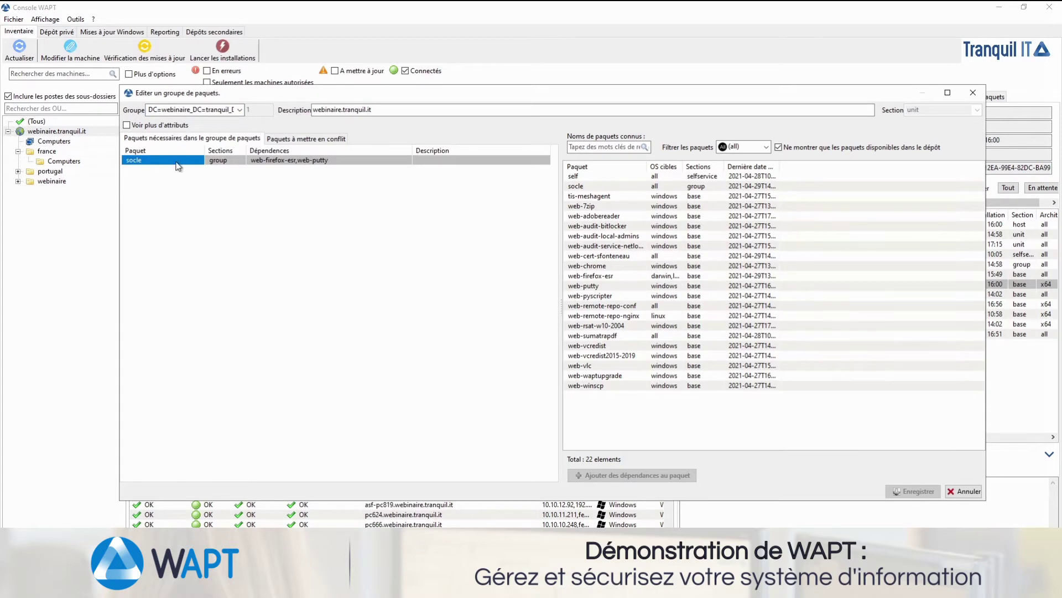
left_click(968, 491)
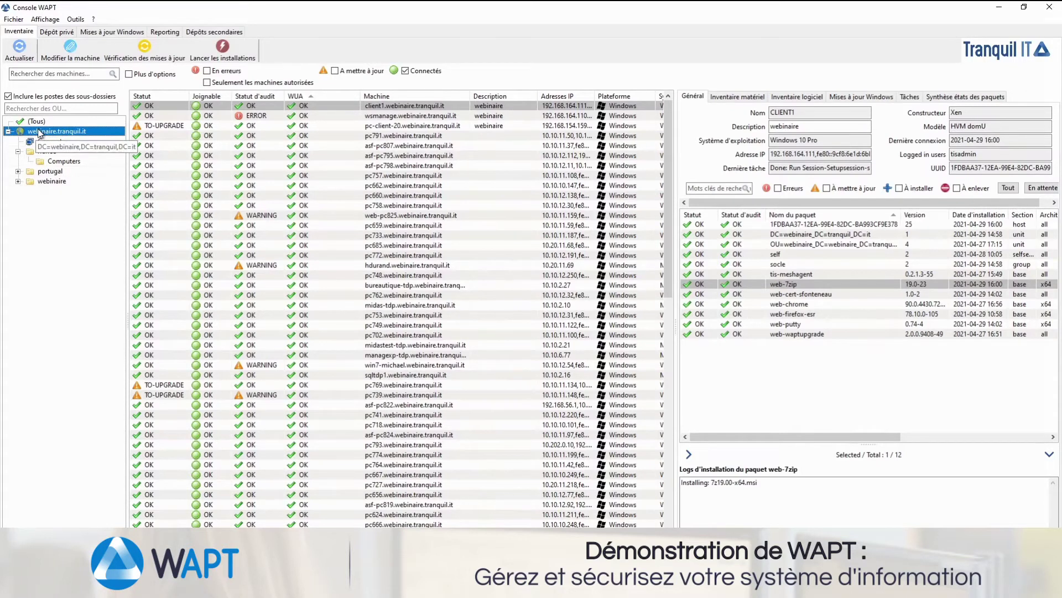
Filter the private repository's packages by the selfservice type.
left_click(57, 32)
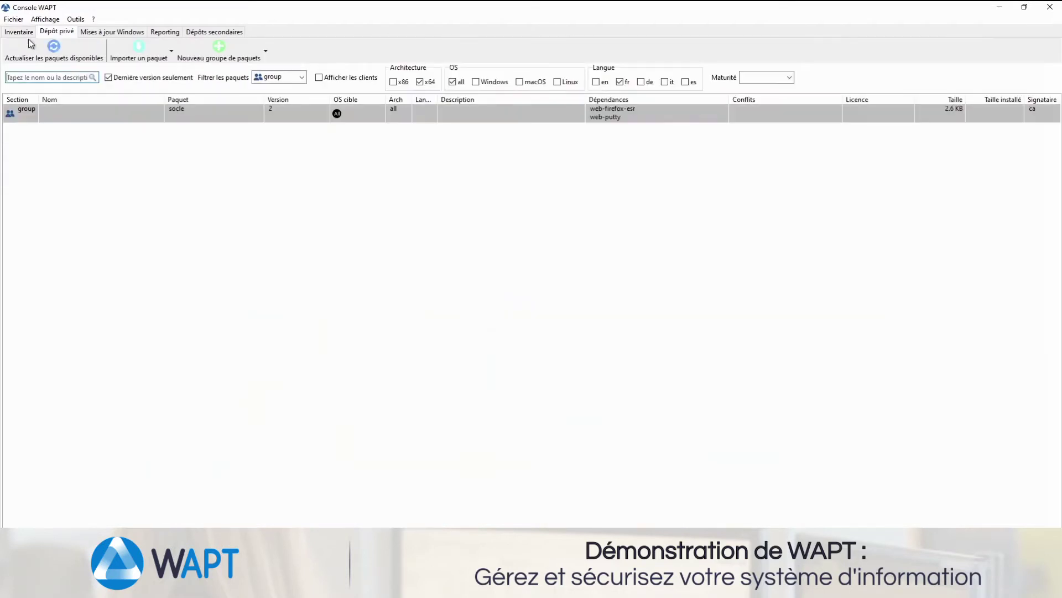
left_click(280, 77)
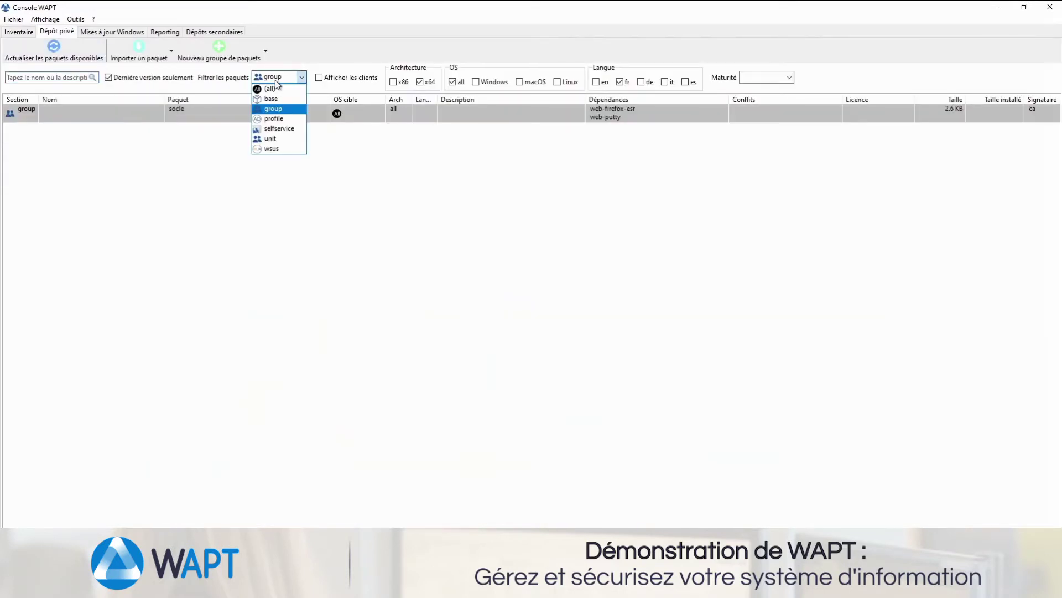
left_click(272, 130)
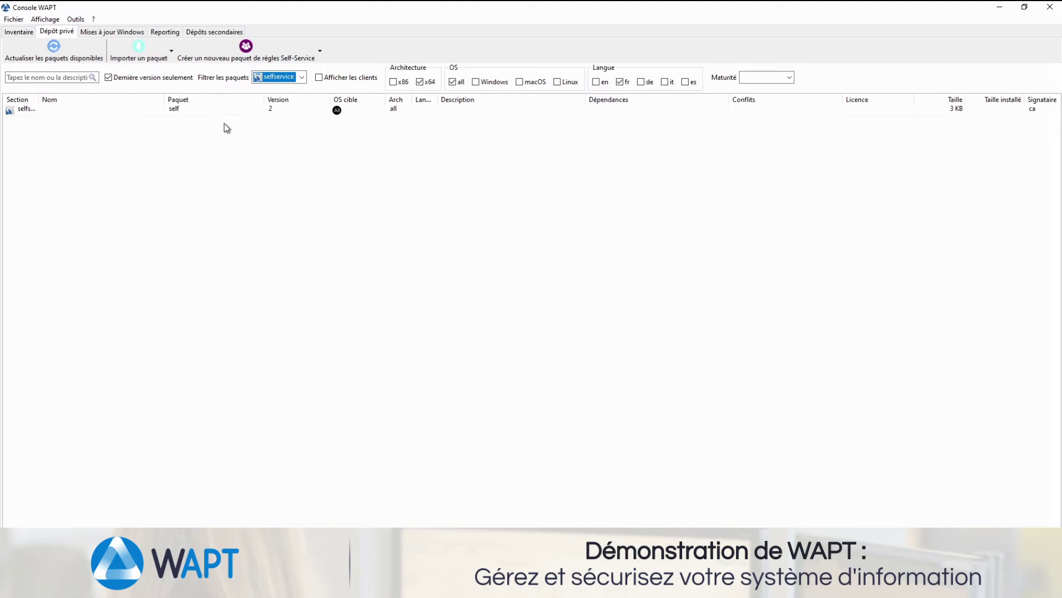
Review the packages activated for the compta user group in the self rules package, and cancel the editor.
double_click(188, 112)
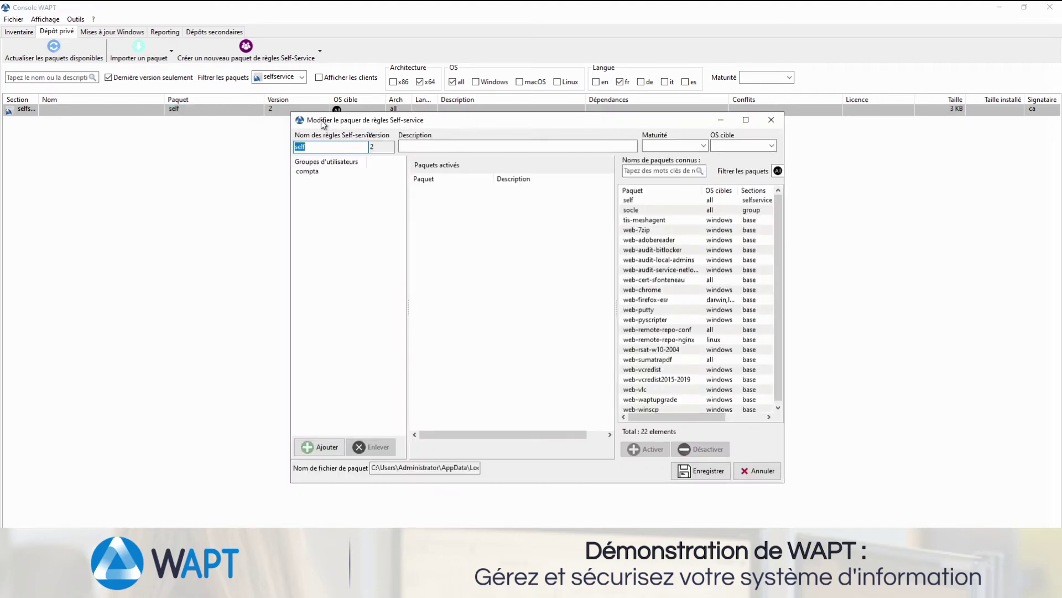
left_click(316, 171)
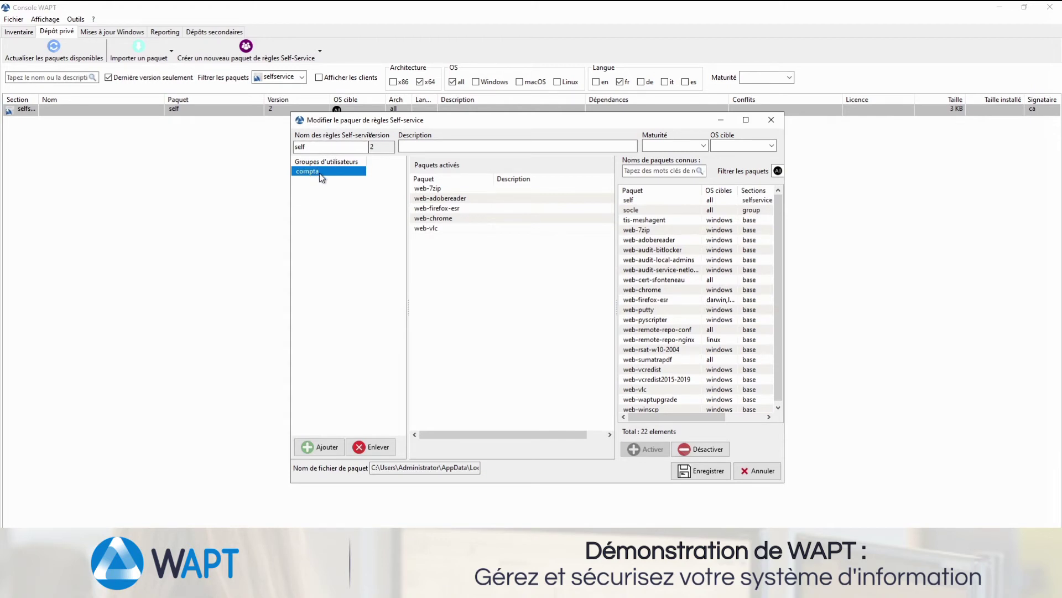
left_click(300, 171)
key("End")
left_click(763, 472)
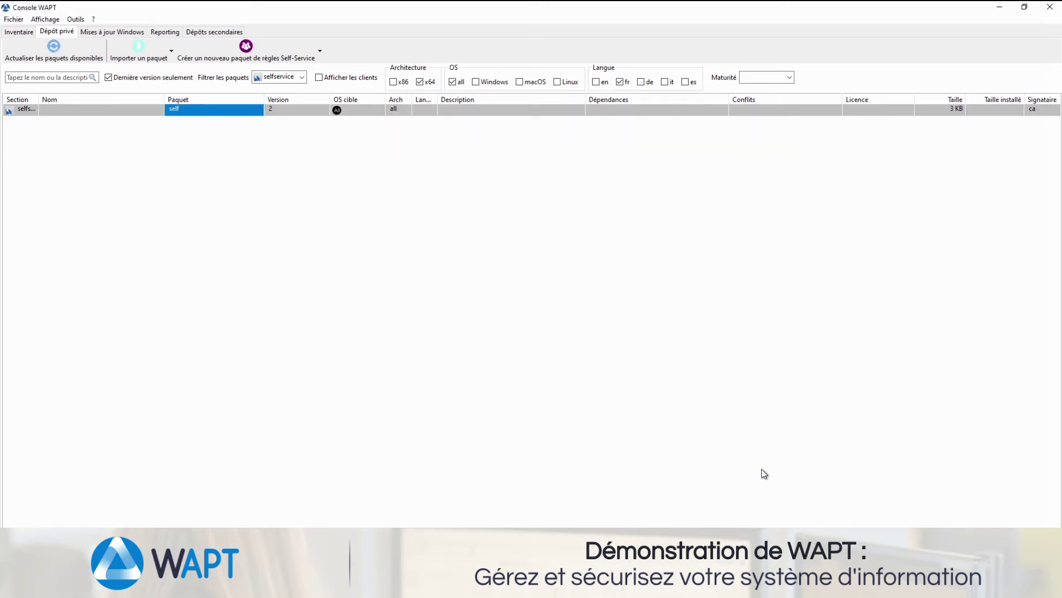
left_click(26, 110)
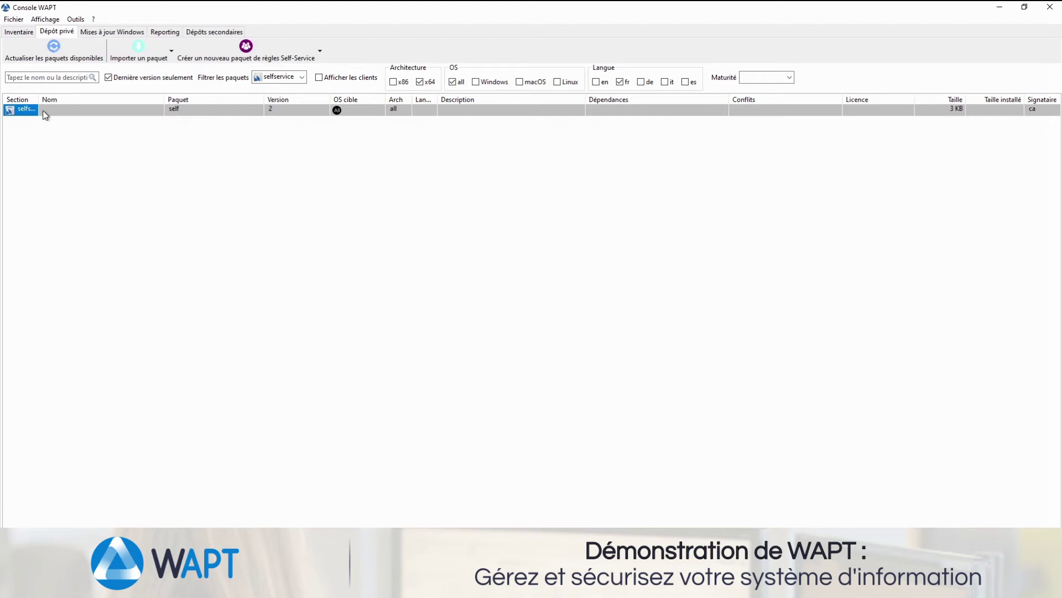
Show the self package's details for the machine wsmanage.webinaire.tranquil.it in the inventory.
left_click(19, 32)
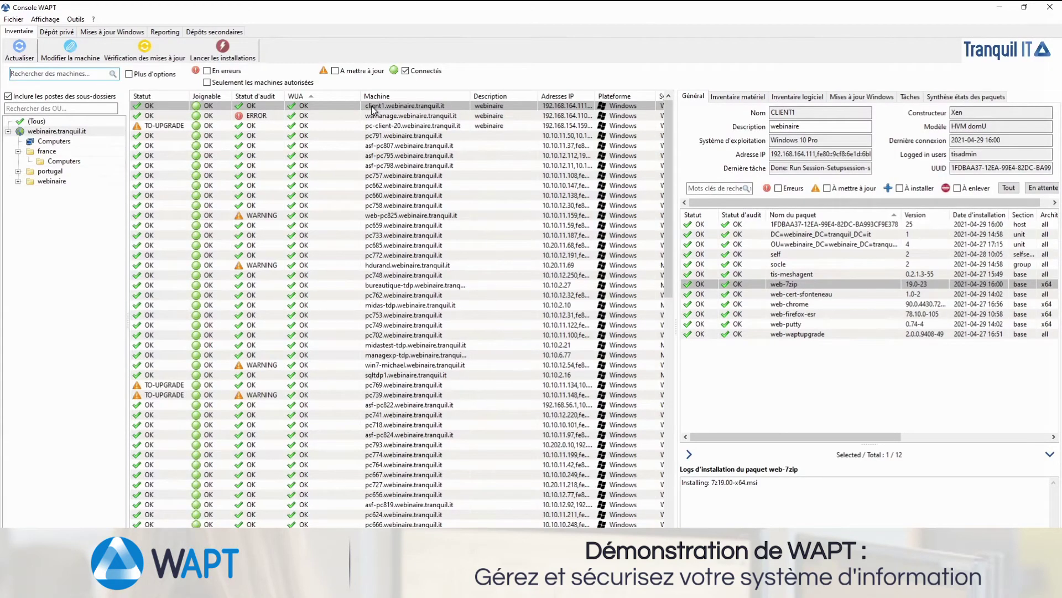
left_click(410, 118)
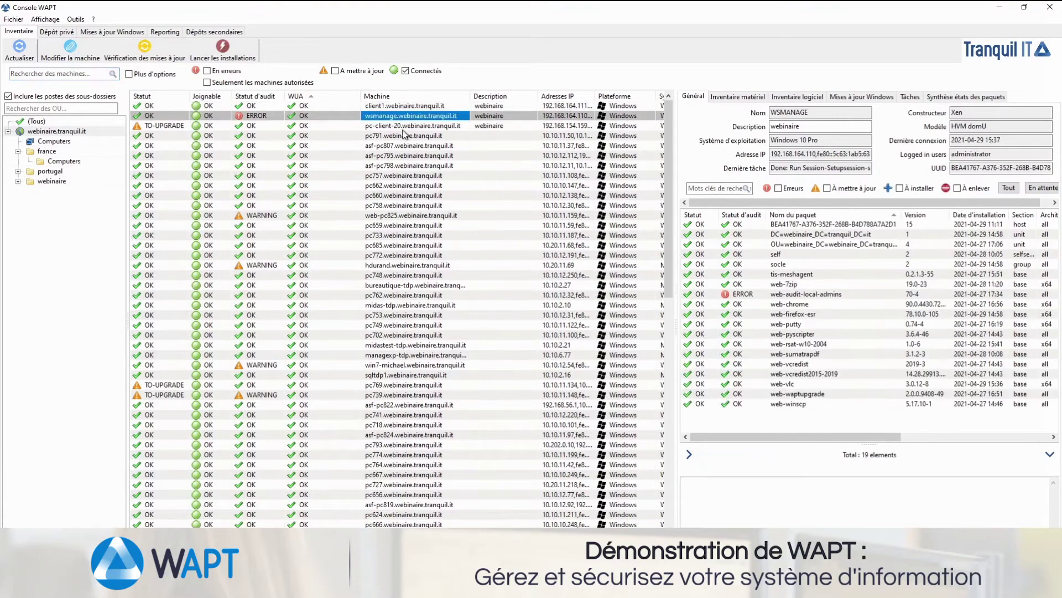
left_click(785, 257)
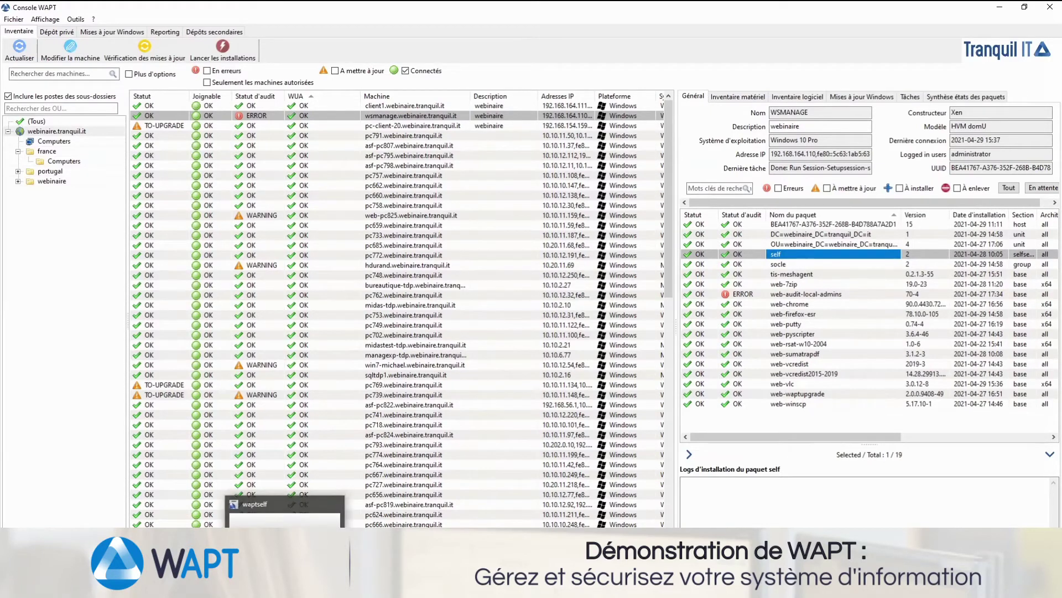
Switch to WAPT Self-service, uninstall VLC Media Player, and return to the WAPT console.
left_click(260, 509)
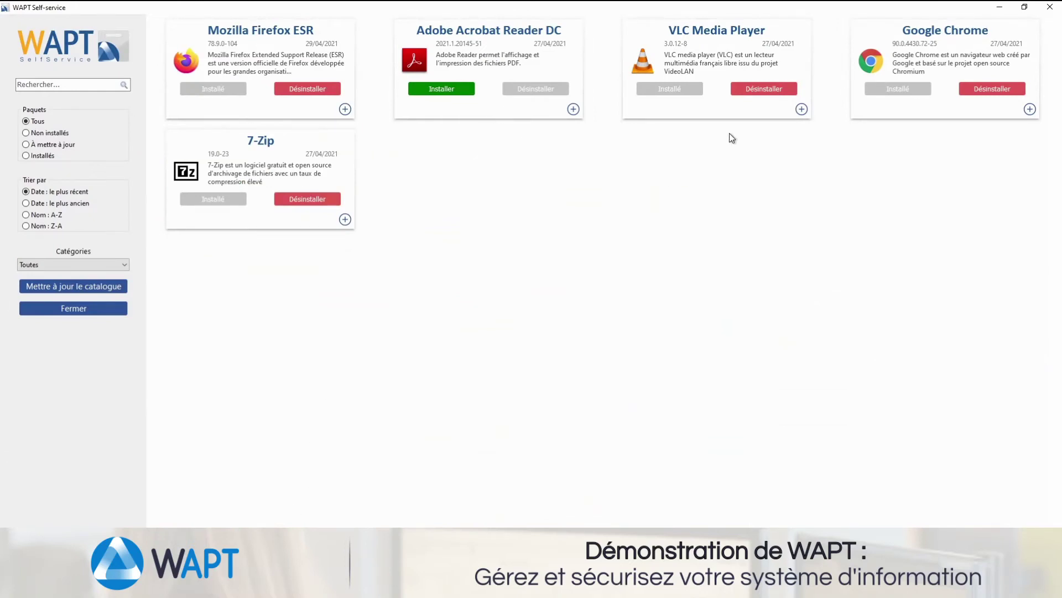
left_click(756, 90)
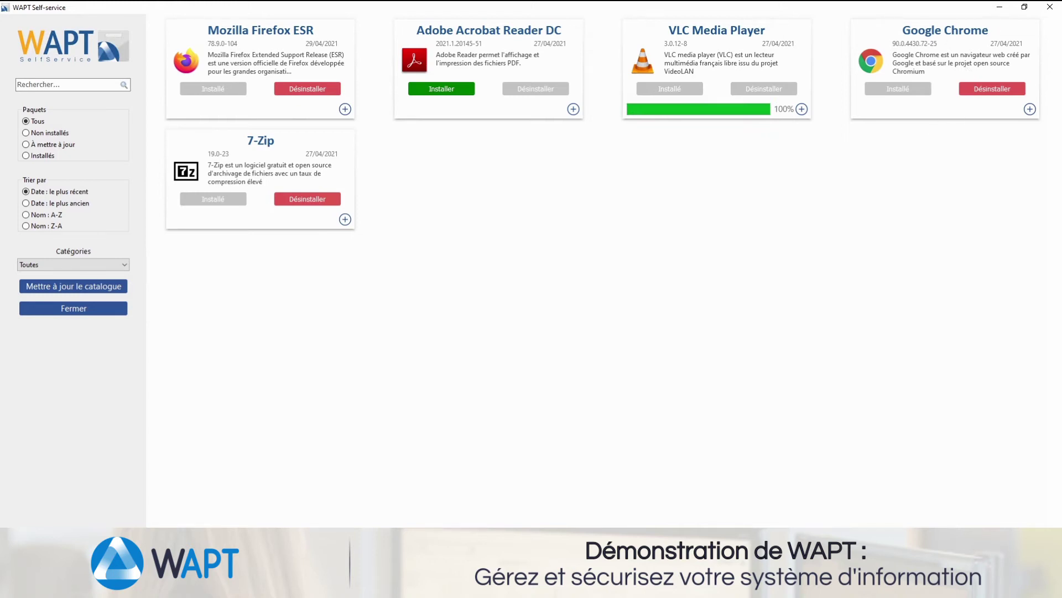
left_click(127, 512)
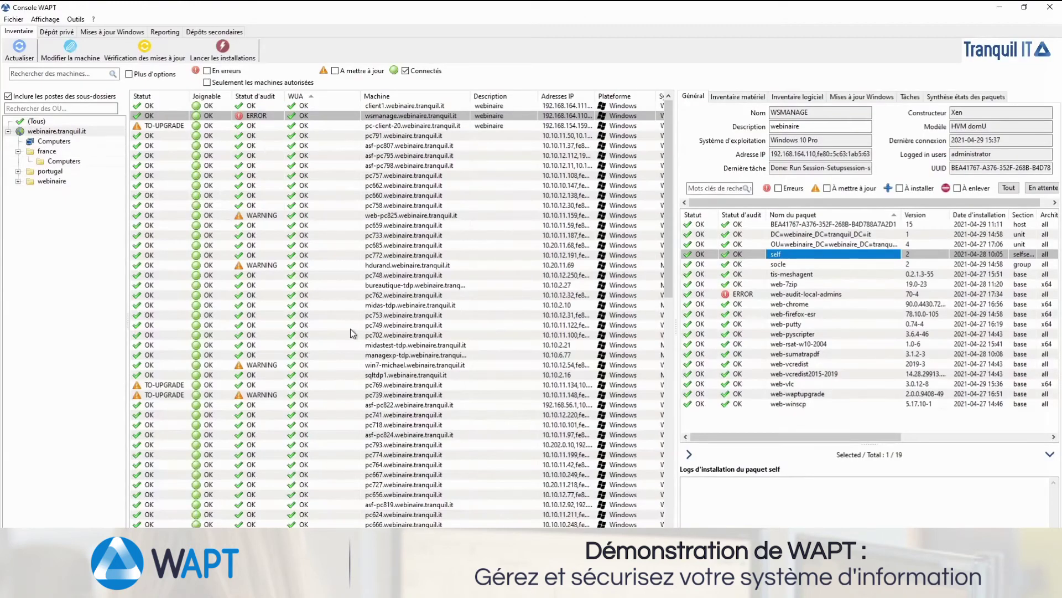
Look over the list of Windows updates with their products, classifications and criticality.
left_click(70, 33)
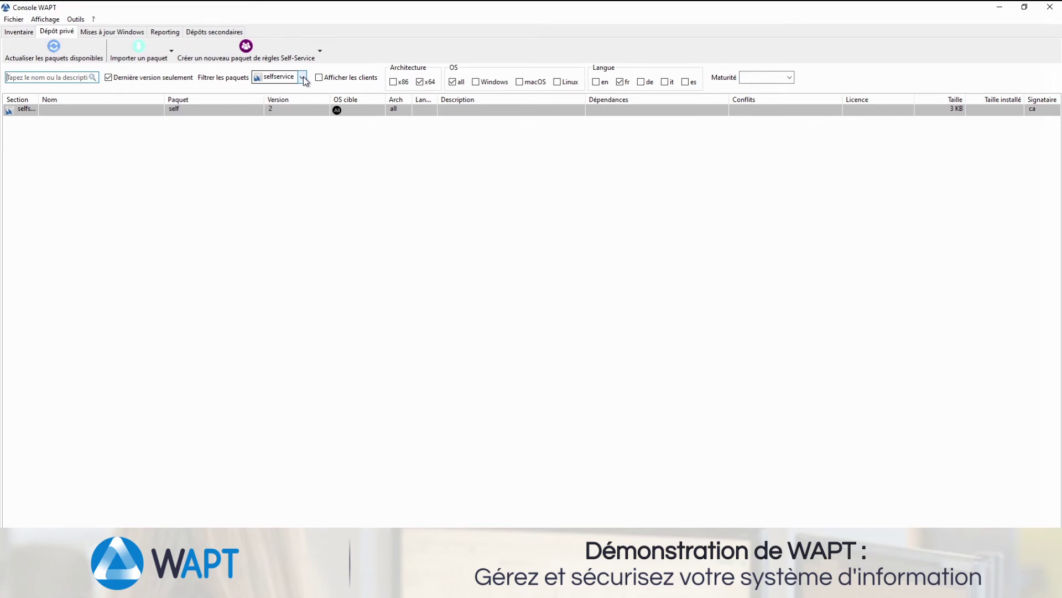
left_click(134, 38)
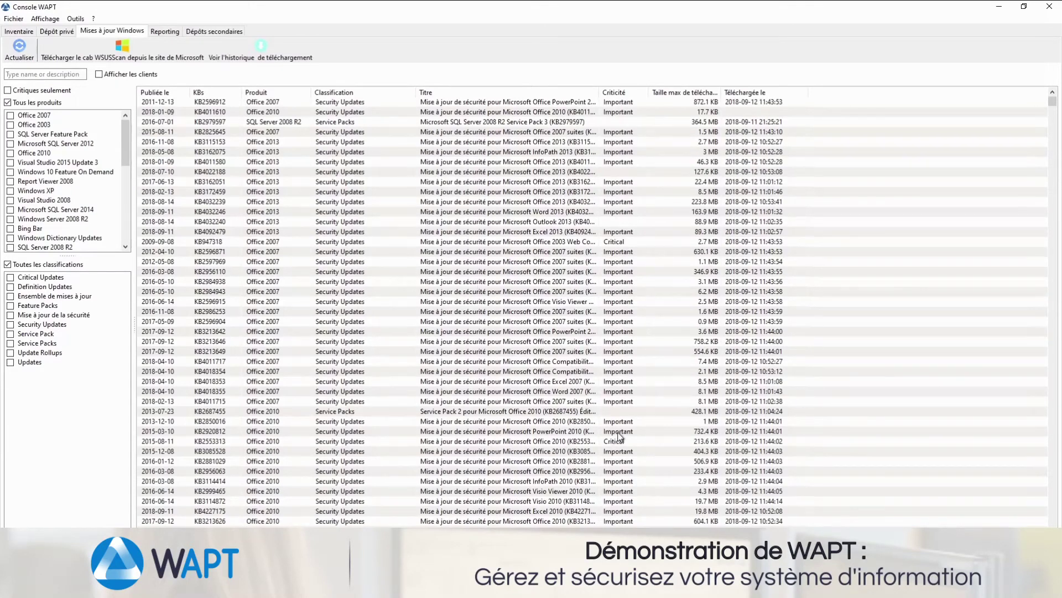
Run the packages query in the reporting section.
left_click(166, 32)
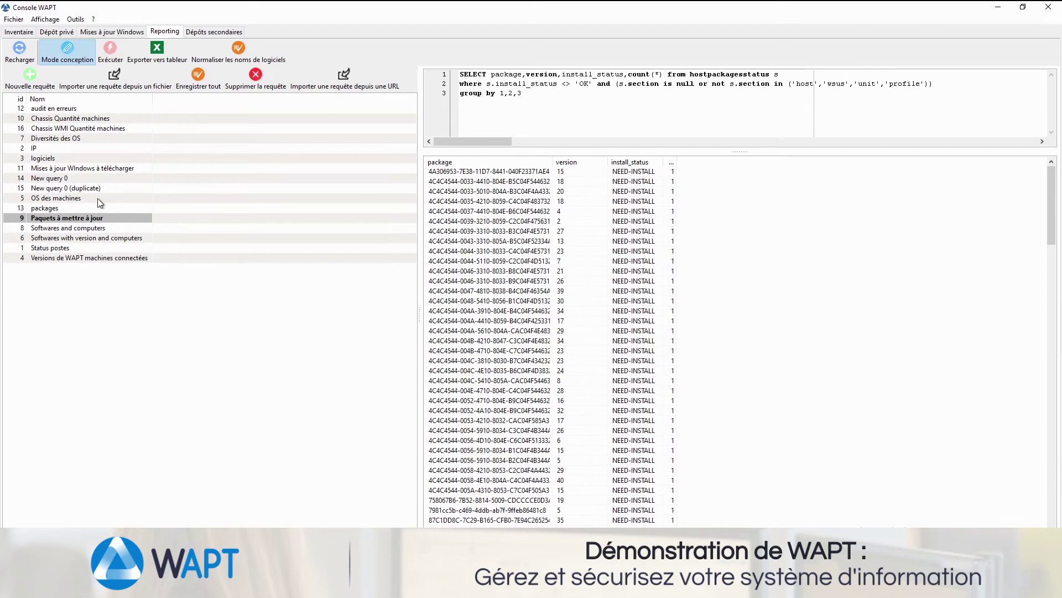
left_click(61, 209)
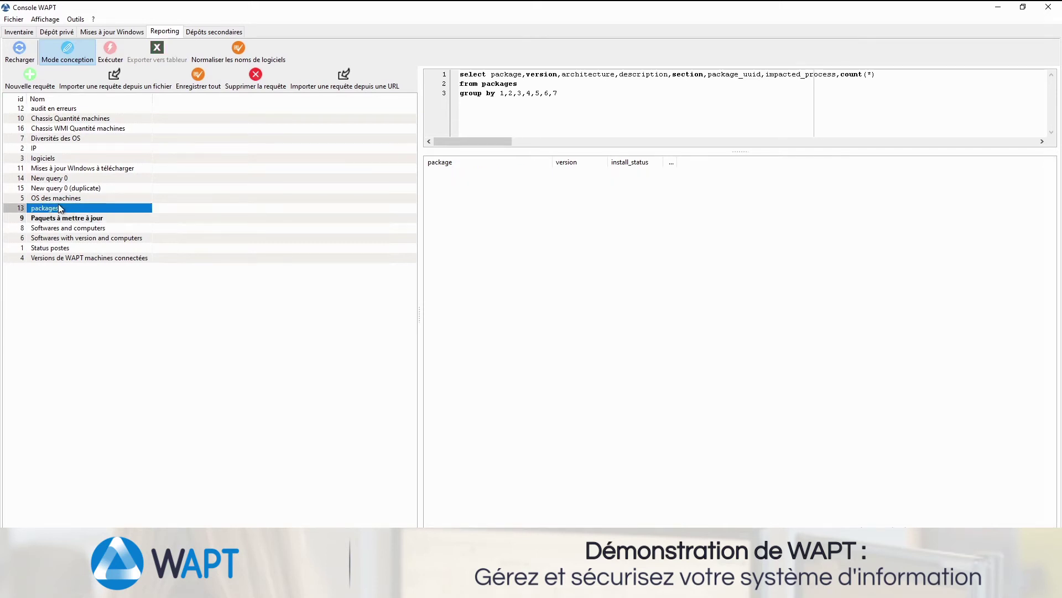
left_click(111, 56)
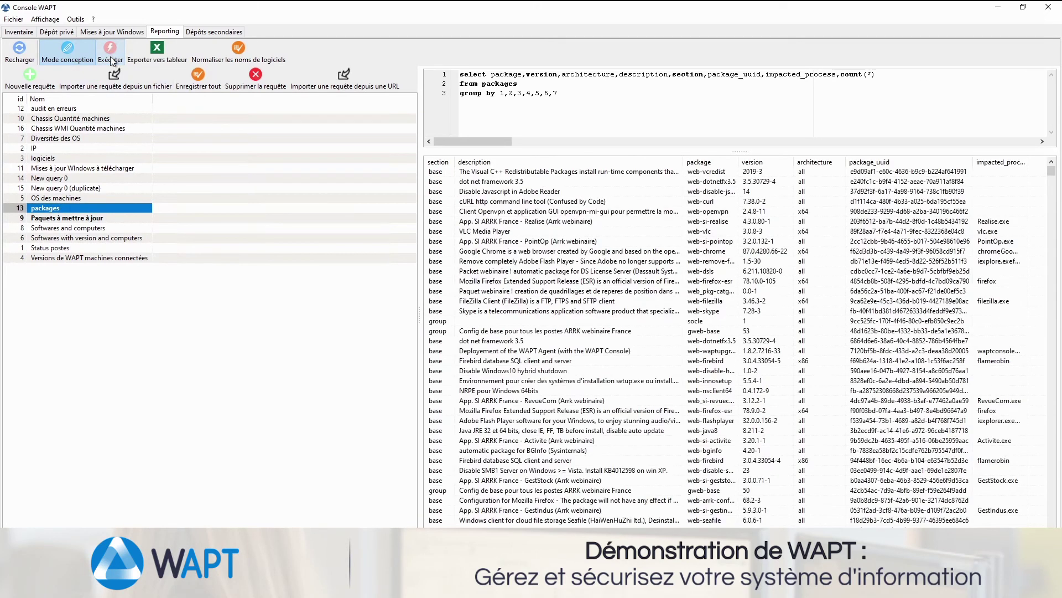
Review the secondary repositories' rules and the synchronisation status of the repo1 repository.
left_click(214, 33)
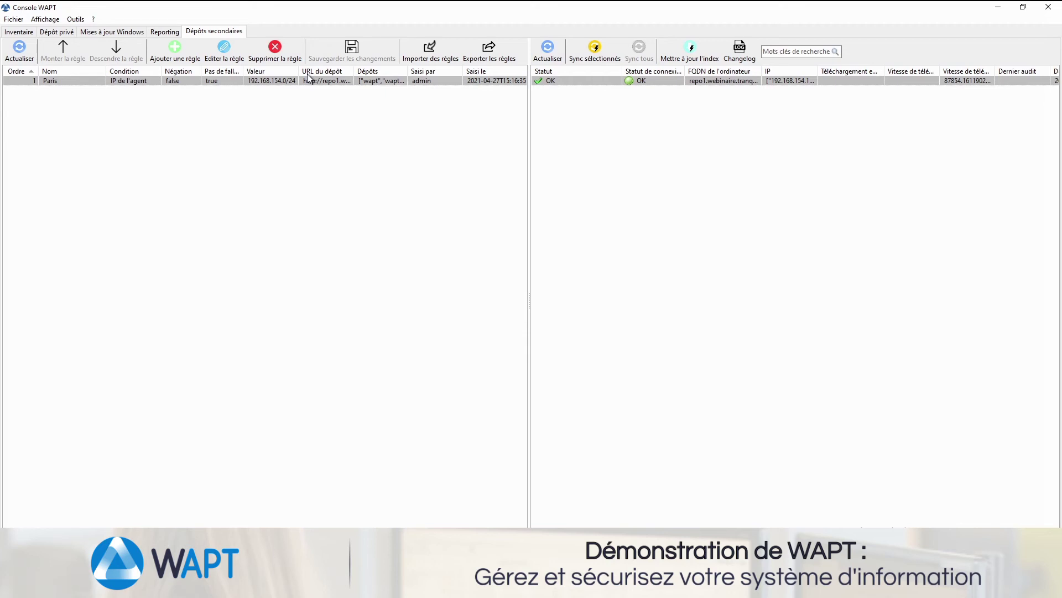
left_click(554, 80)
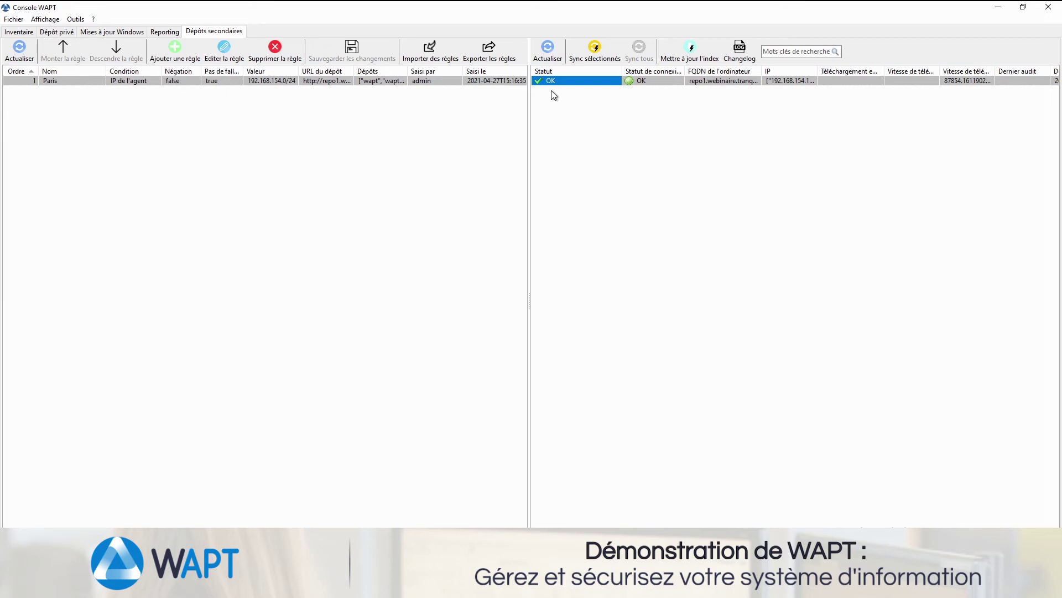
key("Tab")
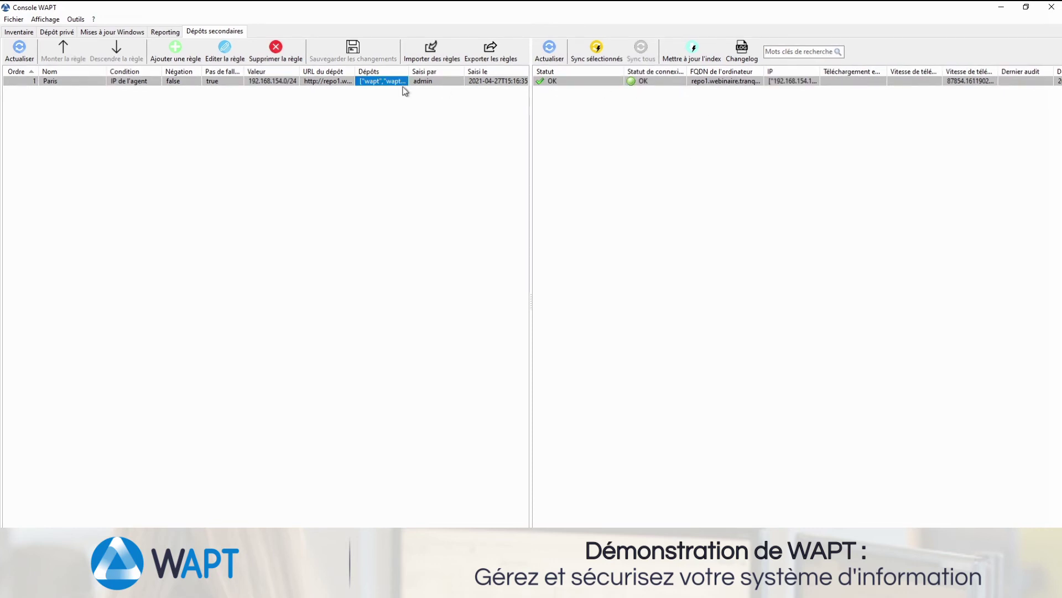
Examine the Paris rule's name, agent IP value, repository URL and package types, and close it without saving.
double_click(181, 82)
left_click(502, 247)
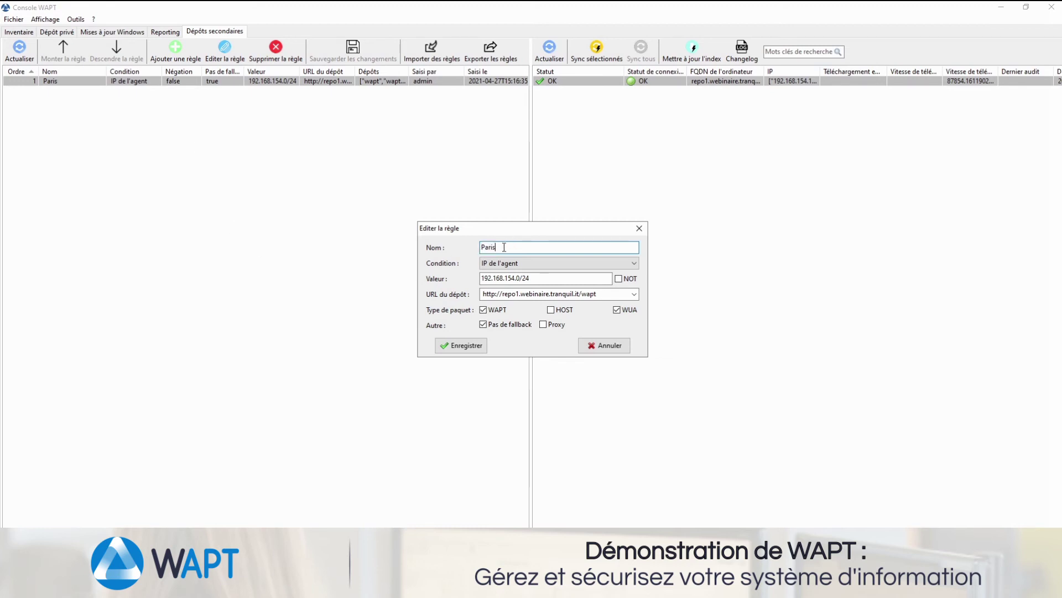
left_click(539, 278)
left_click(505, 279)
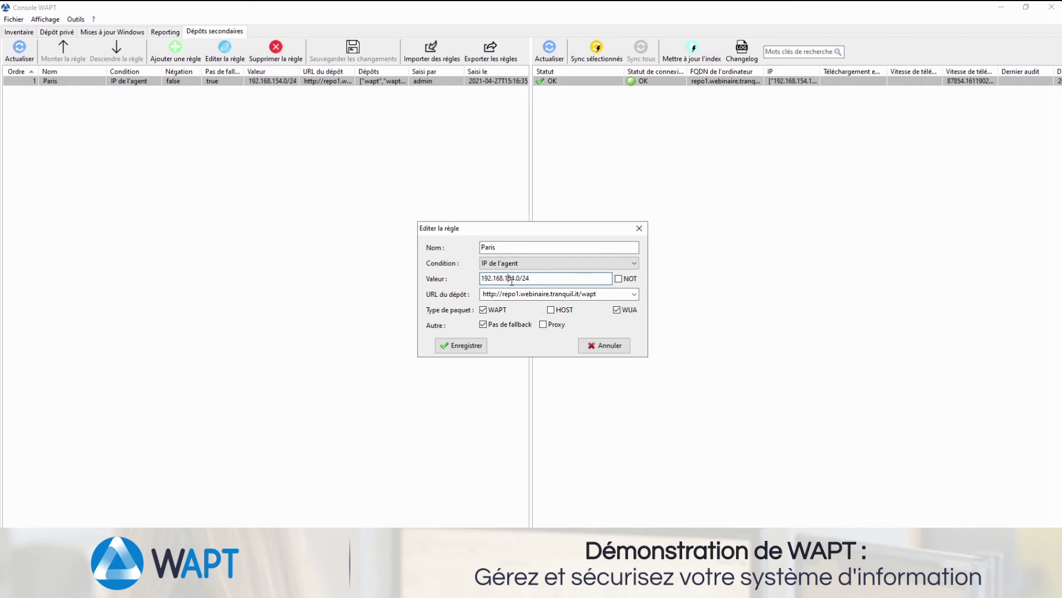
left_click(634, 294)
left_click(520, 315)
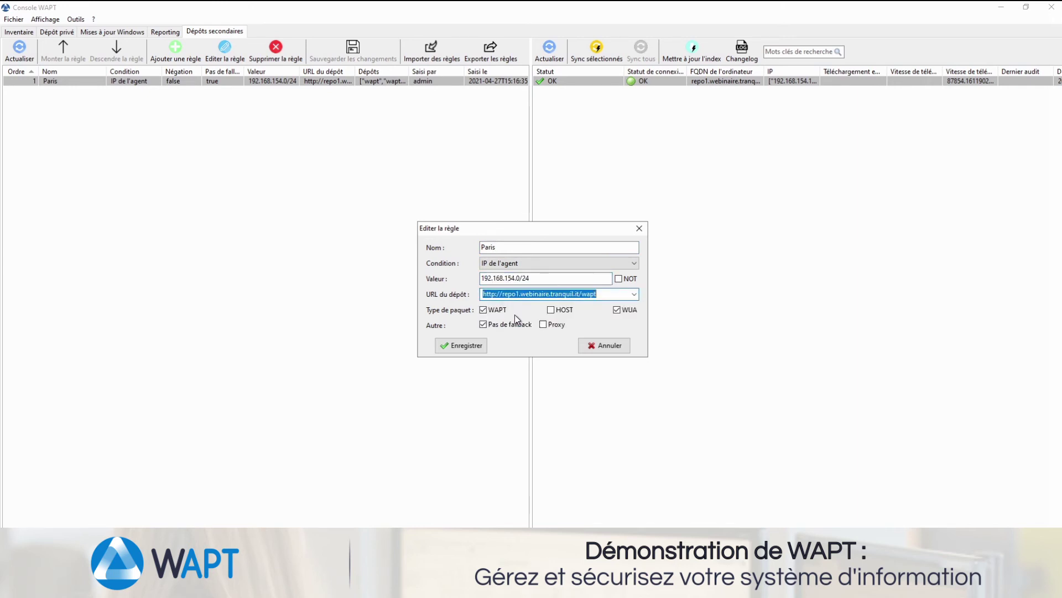
left_click(639, 228)
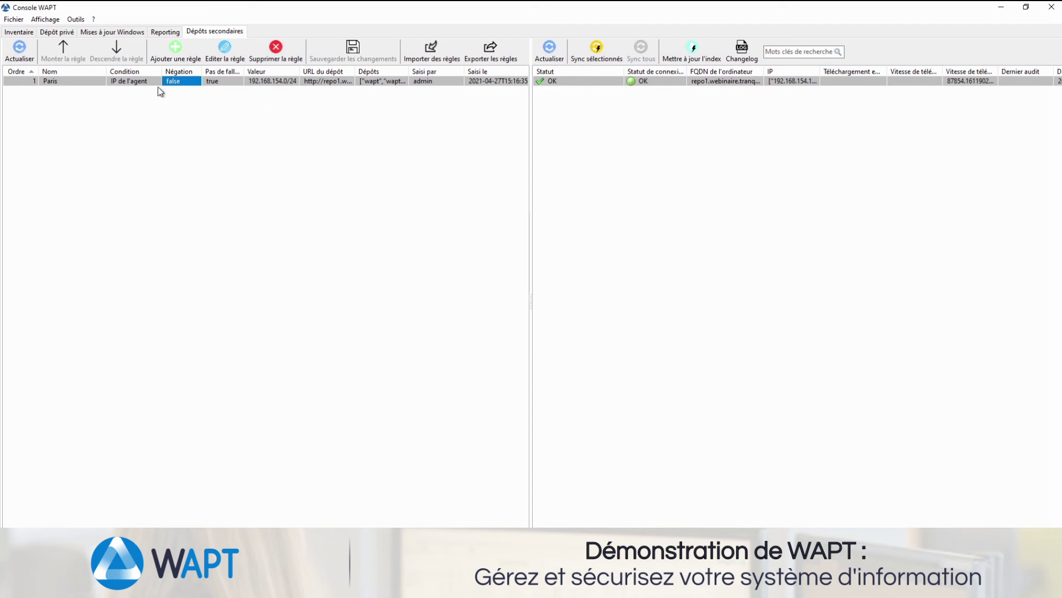
List the machines in the webinaire organisational unit of the inventory and check which repository pc-client-20 uses.
left_click(26, 33)
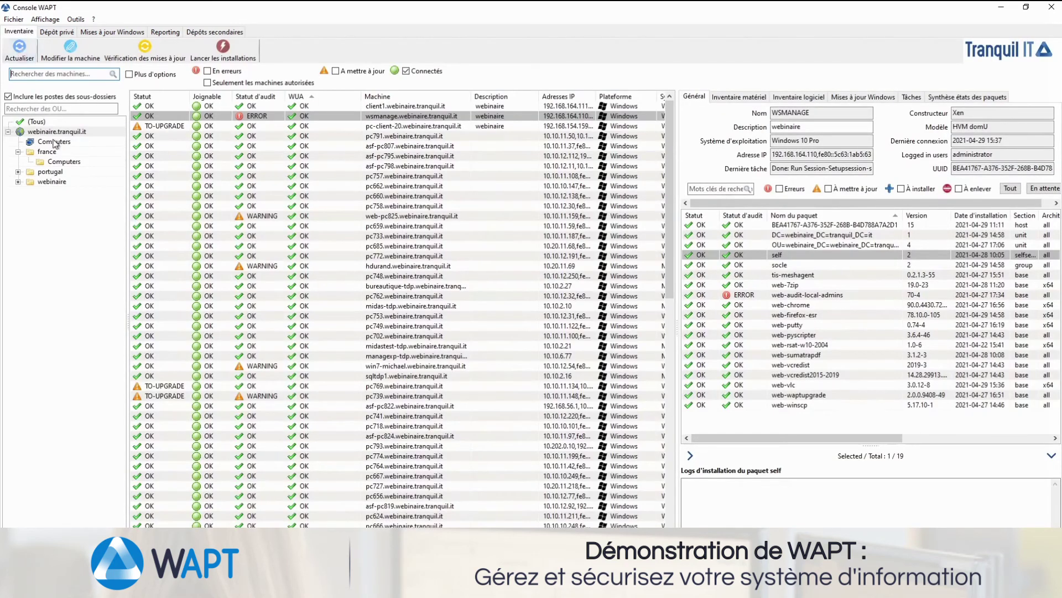
left_click(38, 182)
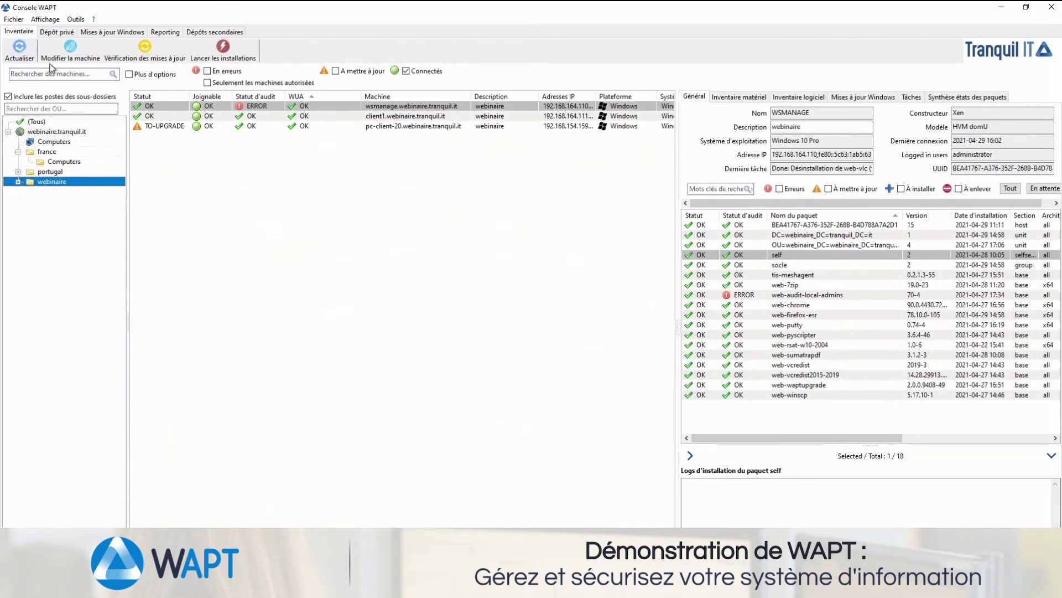
left_click(379, 129)
key("Right")
key("Right")
key("Right")
key("Right")
key("Right")
key("Right")
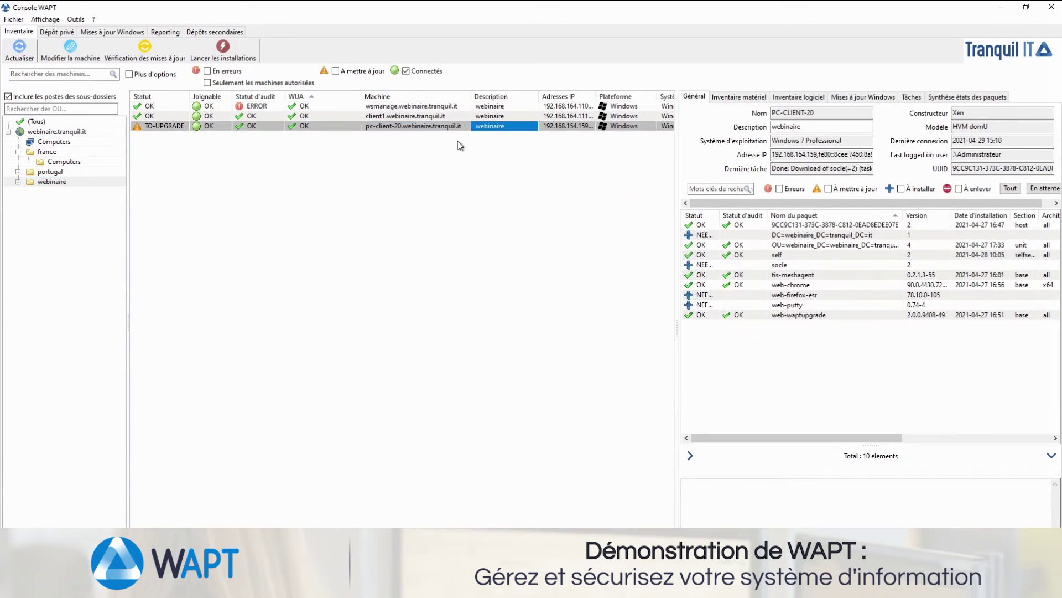
key("Right")
key("Right")
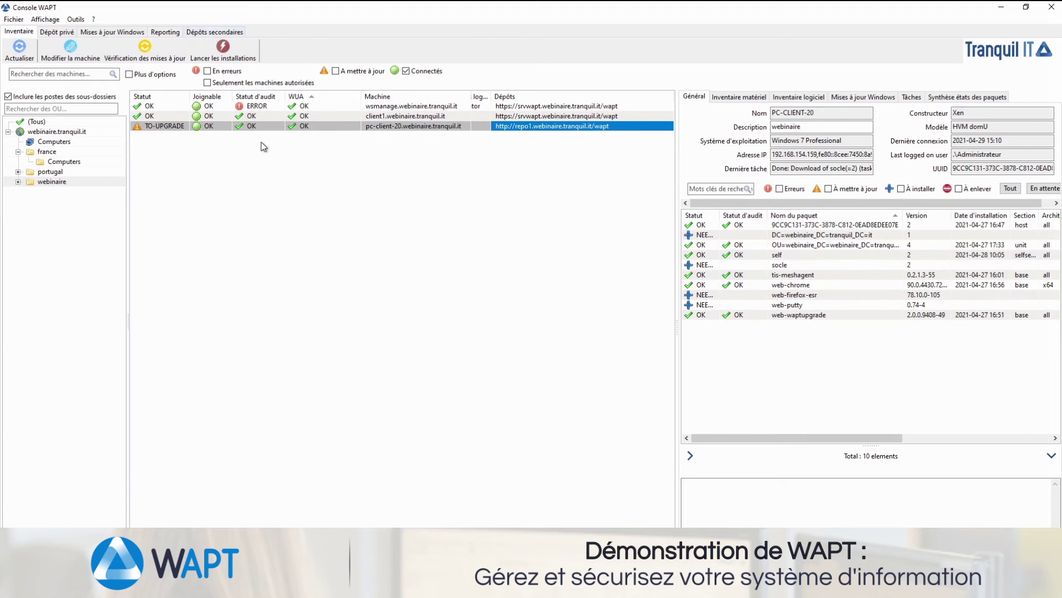
Review the actions available for client1 and wsmanage, and read the web-audit-local-admins audit log on wsmanage.
right_click(380, 117)
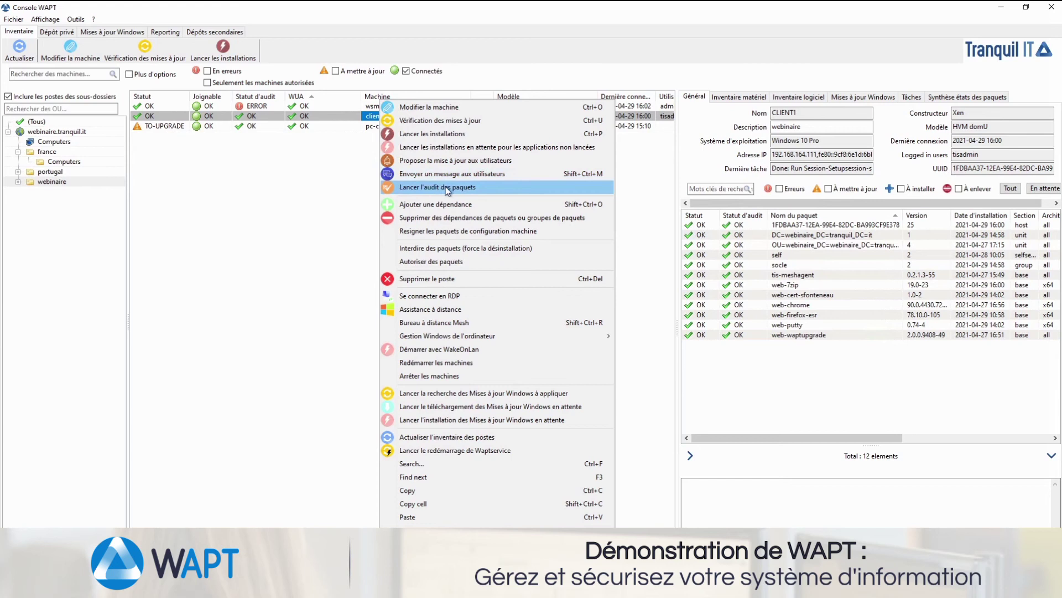
left_click(260, 107)
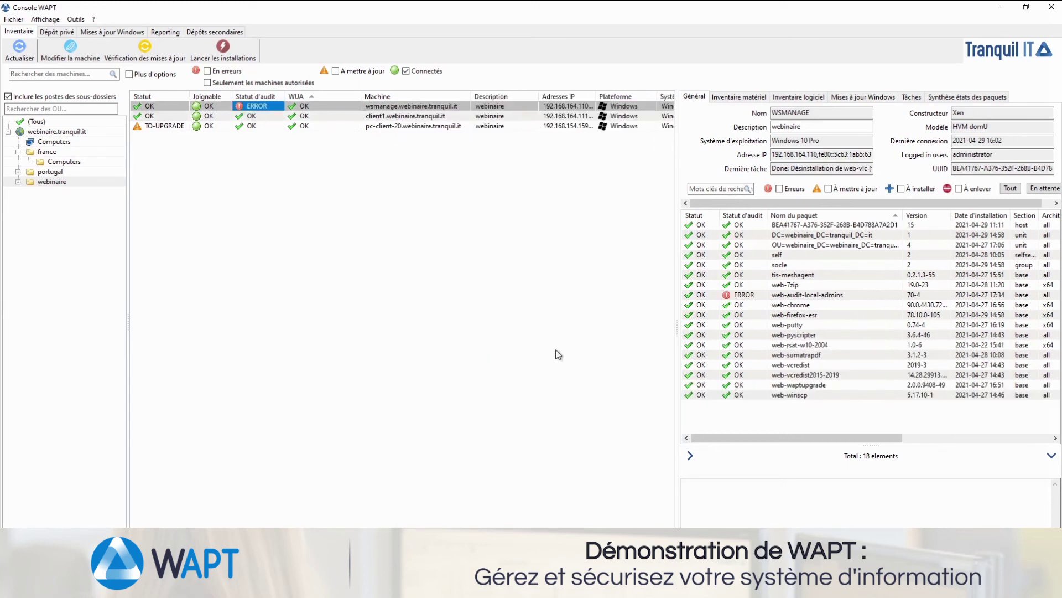
left_click(795, 297)
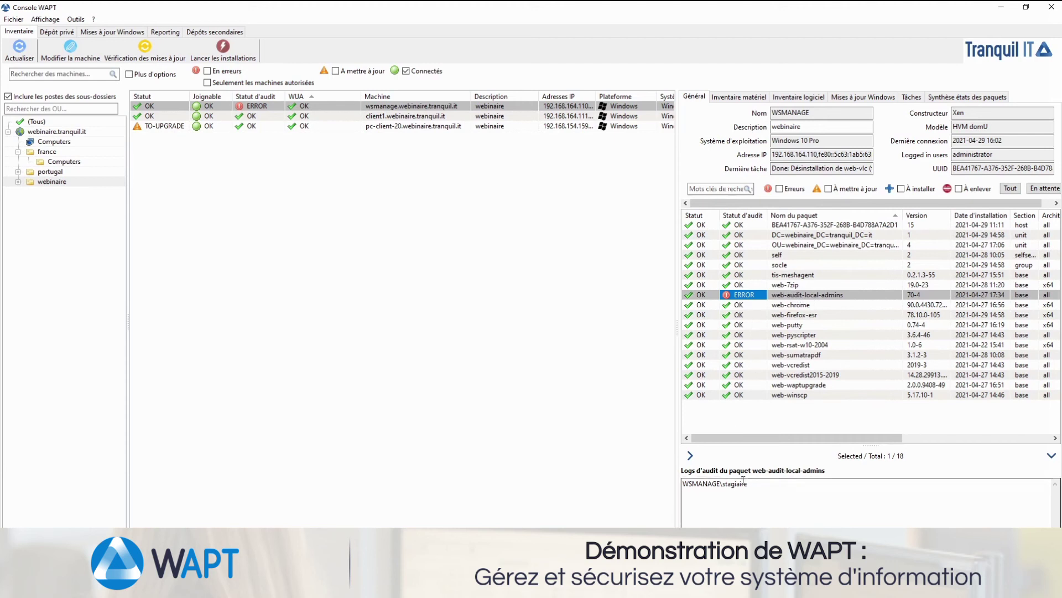
left_click(722, 486)
left_click_drag(723, 486, 770, 485)
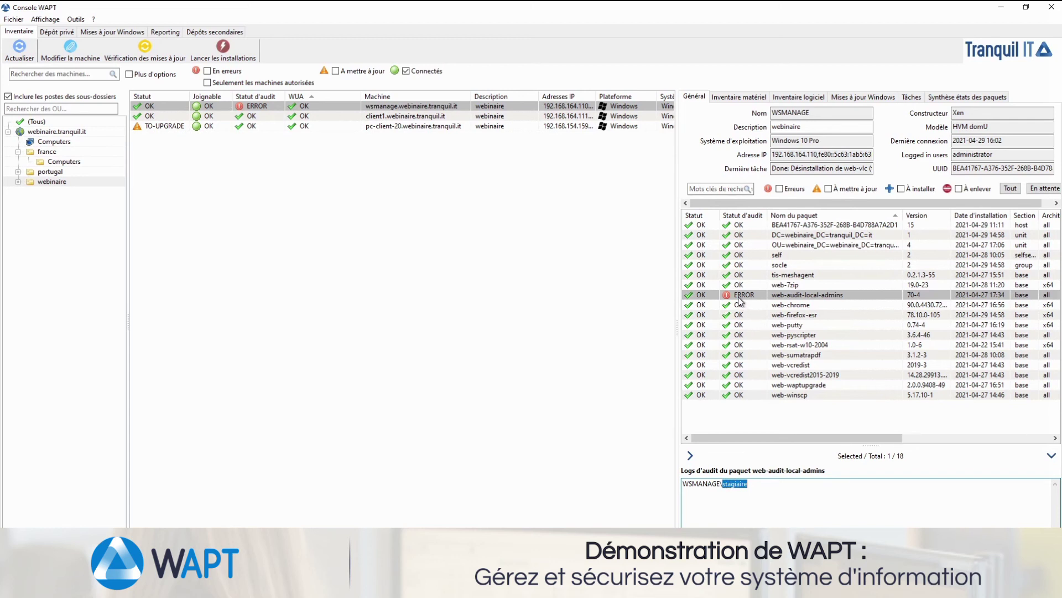
right_click(394, 108)
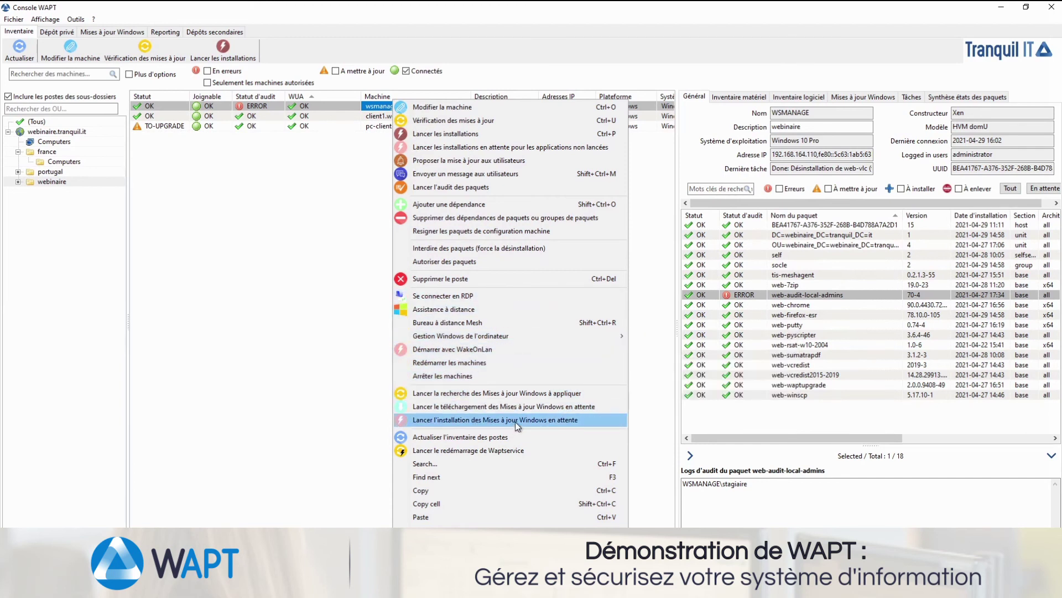
left_click(270, 256)
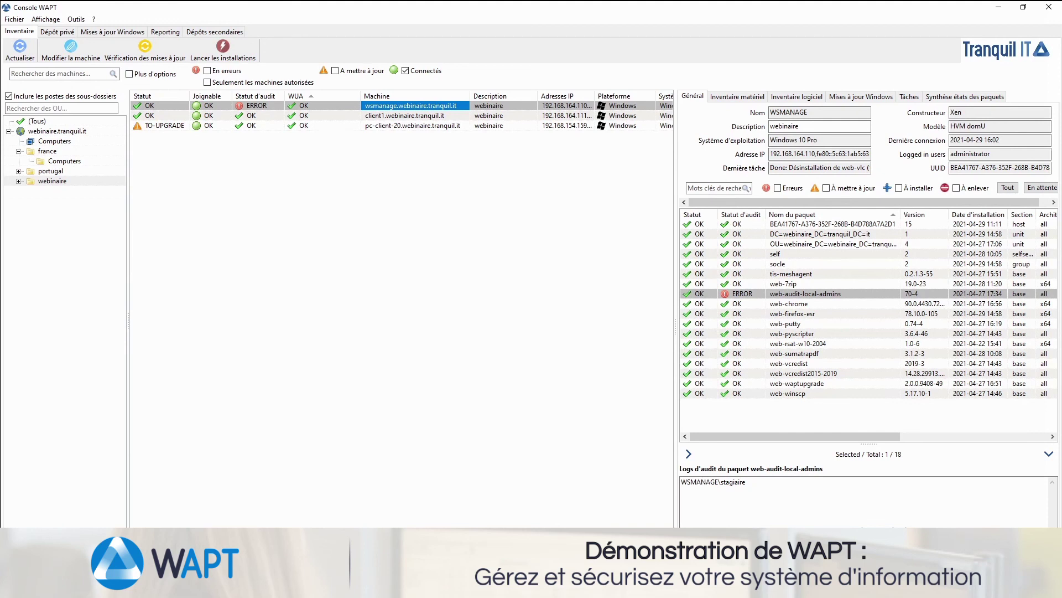
Examine the GLPI inventory export's connection point, user field and advanced properties, and close the dialog.
left_click(76, 19)
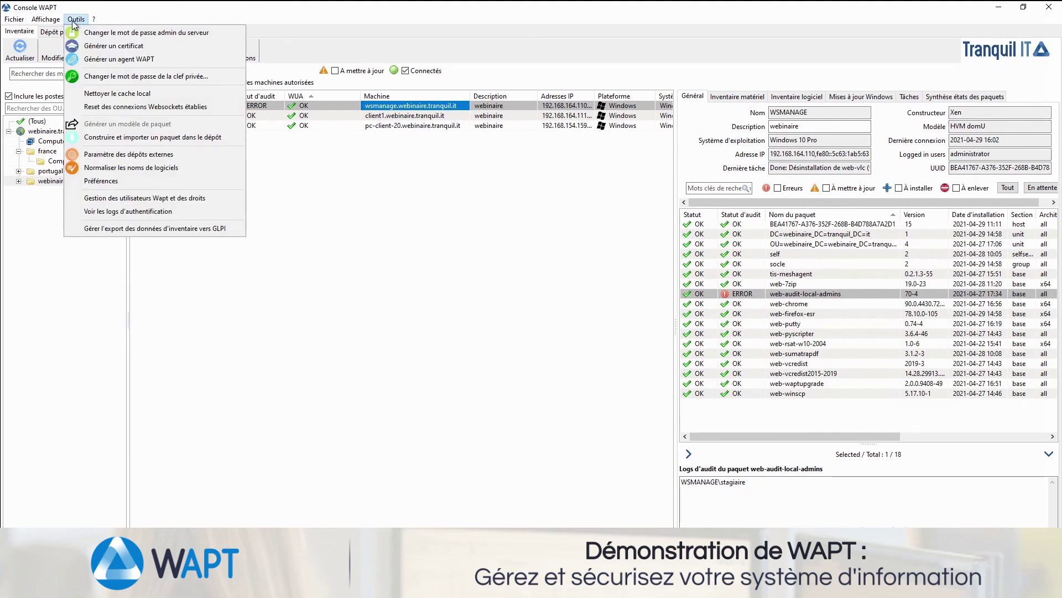
left_click(128, 229)
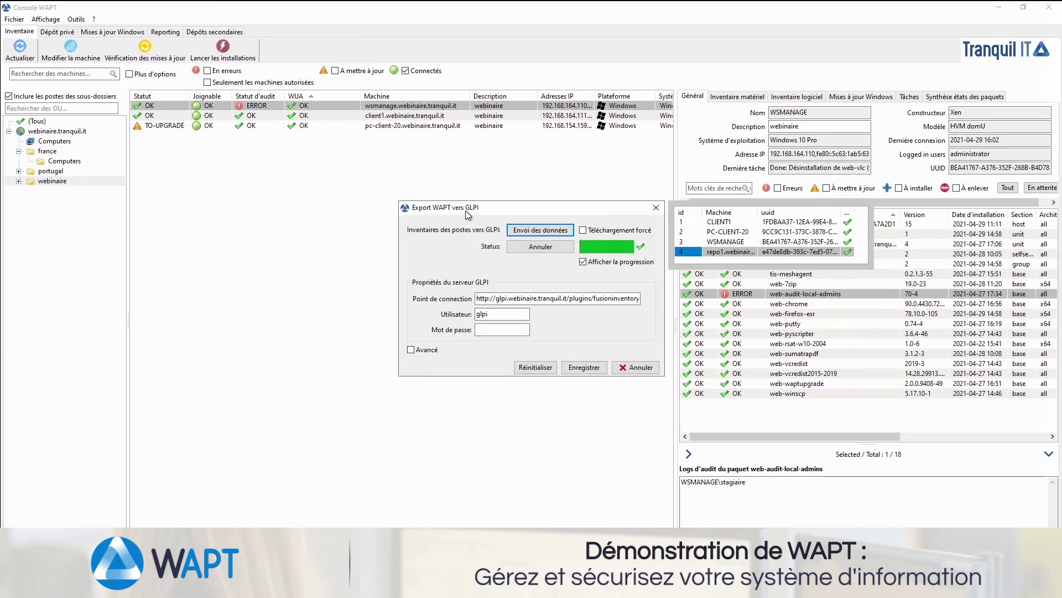
left_click_drag(473, 211, 469, 208)
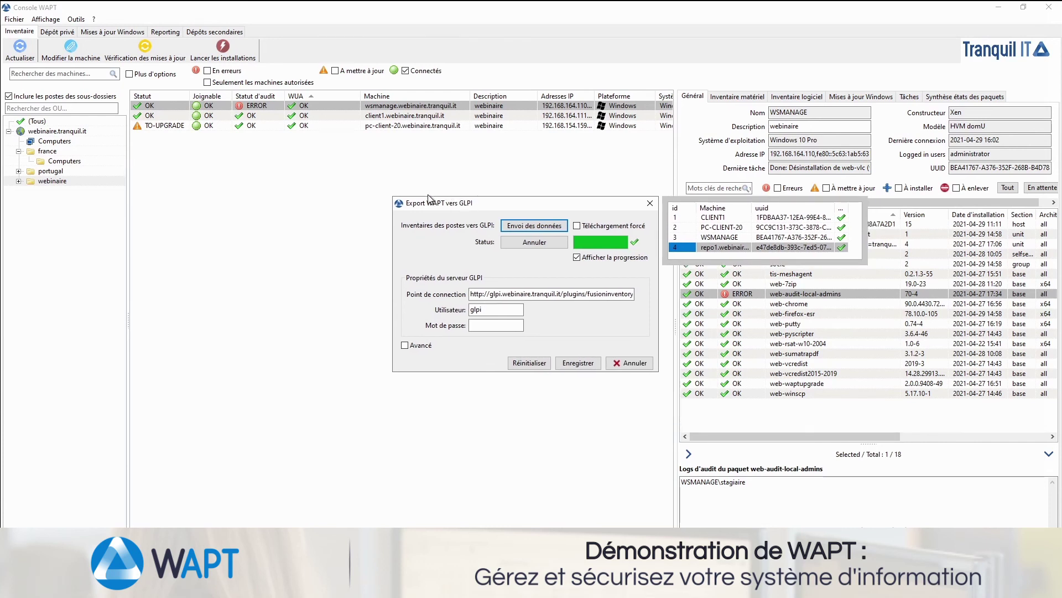
left_click_drag(477, 294, 646, 297)
left_click(487, 310)
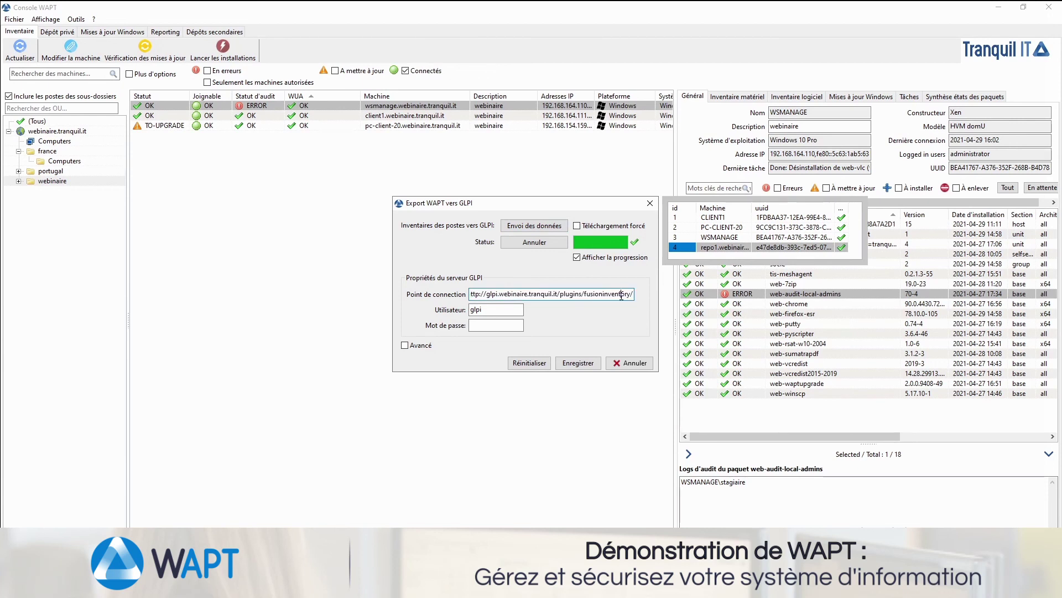
left_click(406, 346)
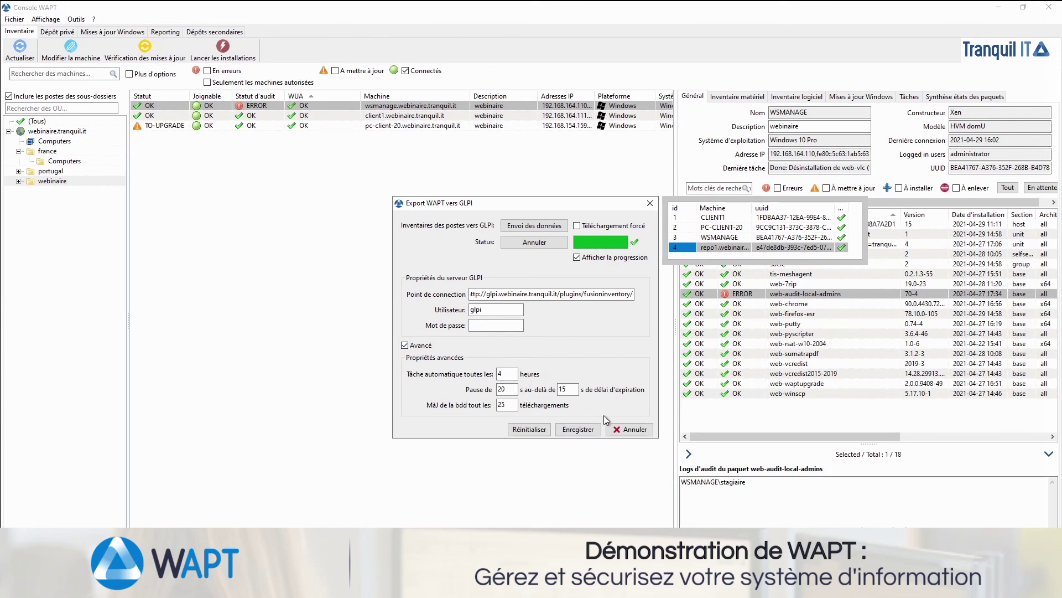
Examine the non-admin account's WAPT rights for admin, viewing, registering machines and modifying machines.
left_click(75, 19)
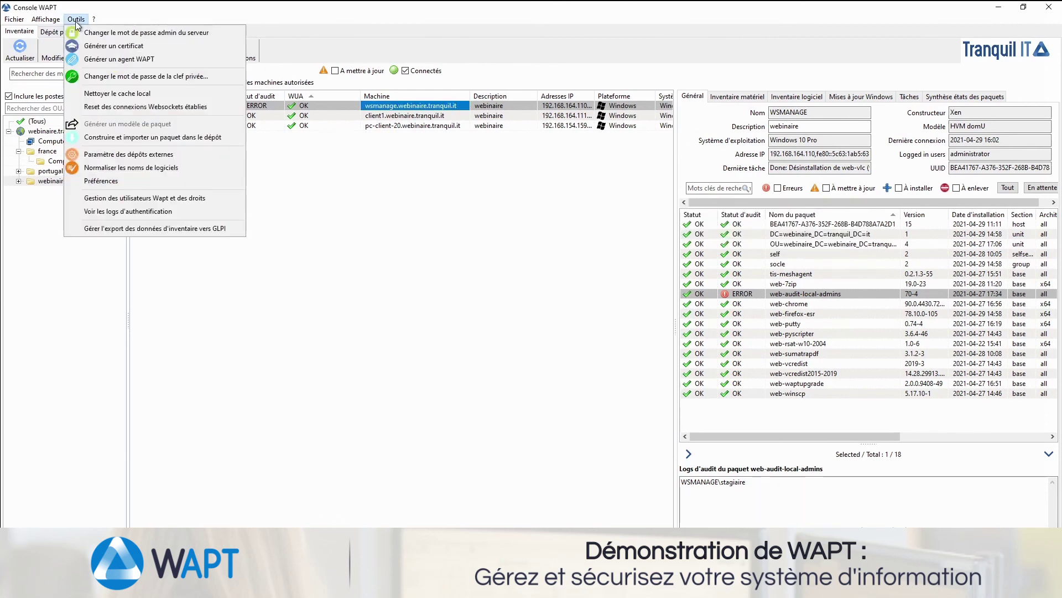
left_click(161, 199)
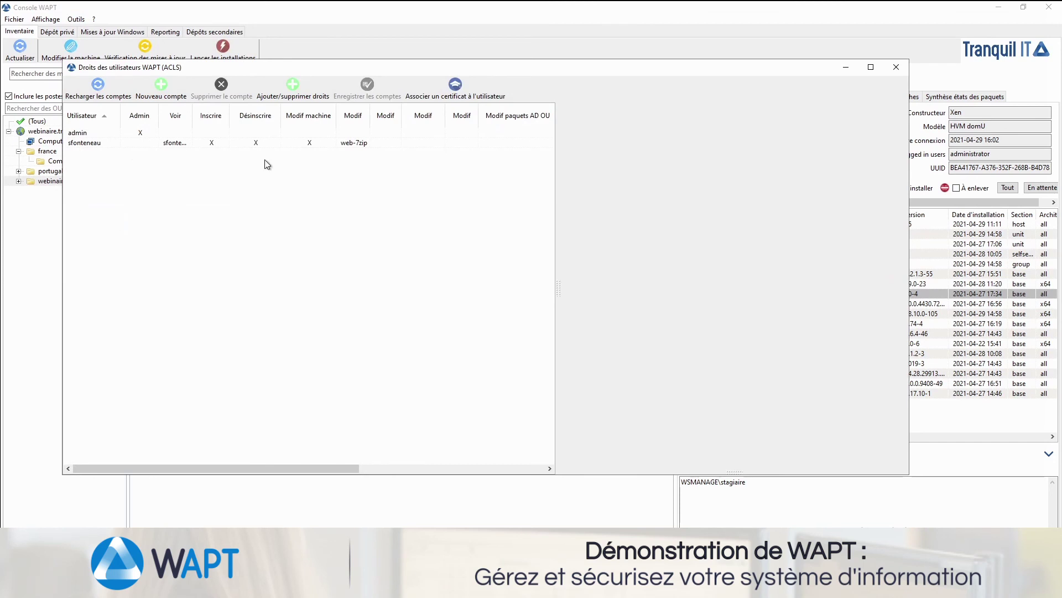
left_click(92, 149)
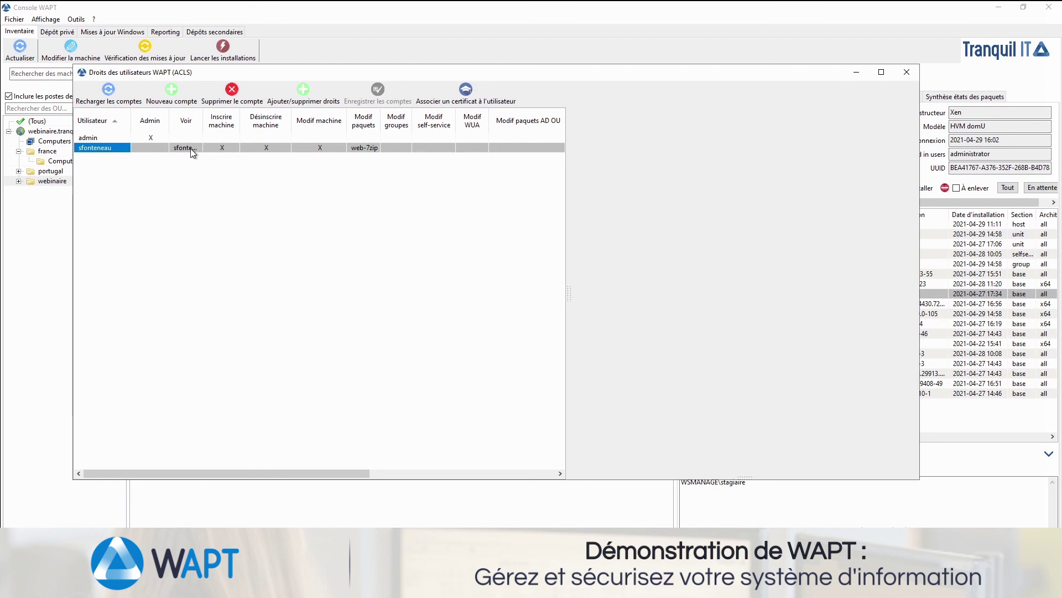
left_click(162, 147)
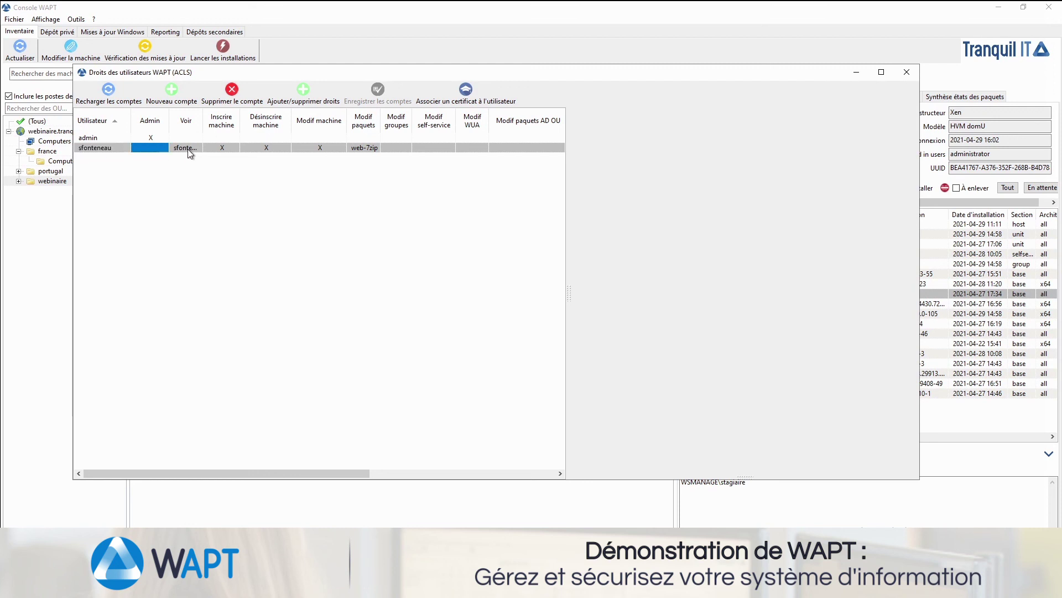
left_click(190, 149)
left_click(223, 149)
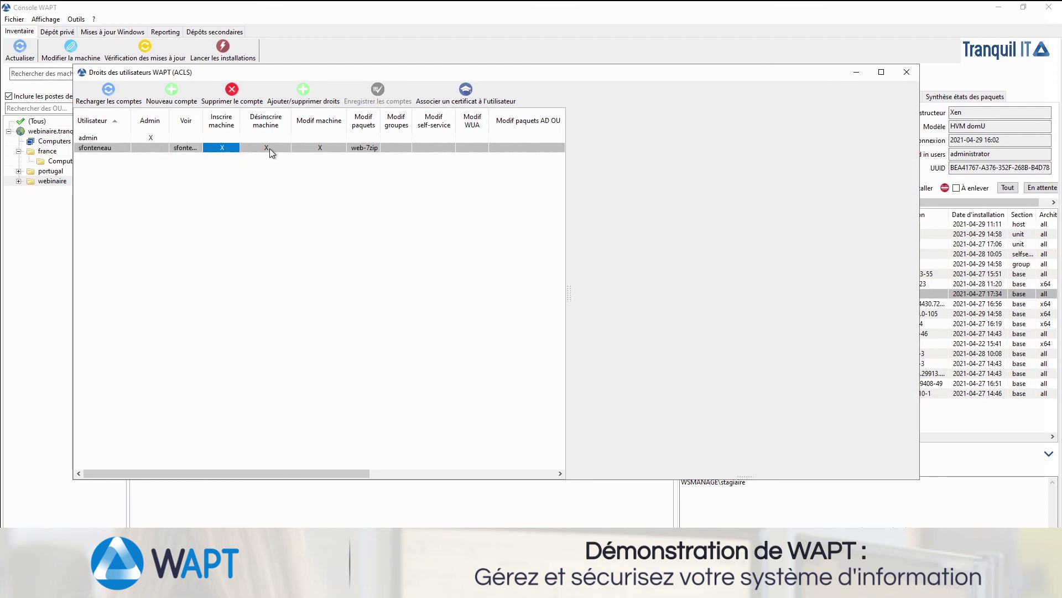
left_click(314, 147)
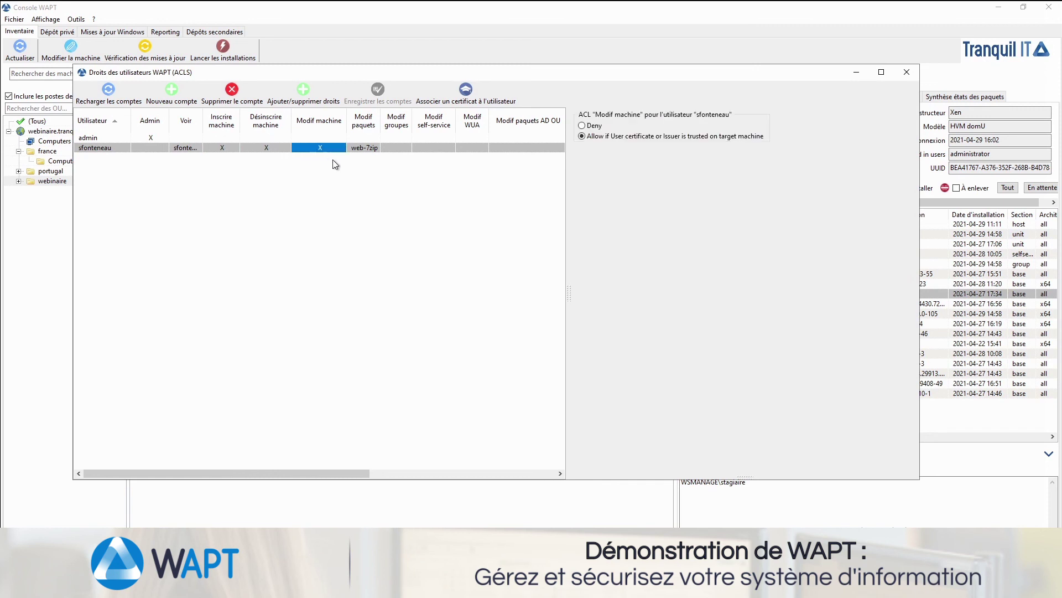